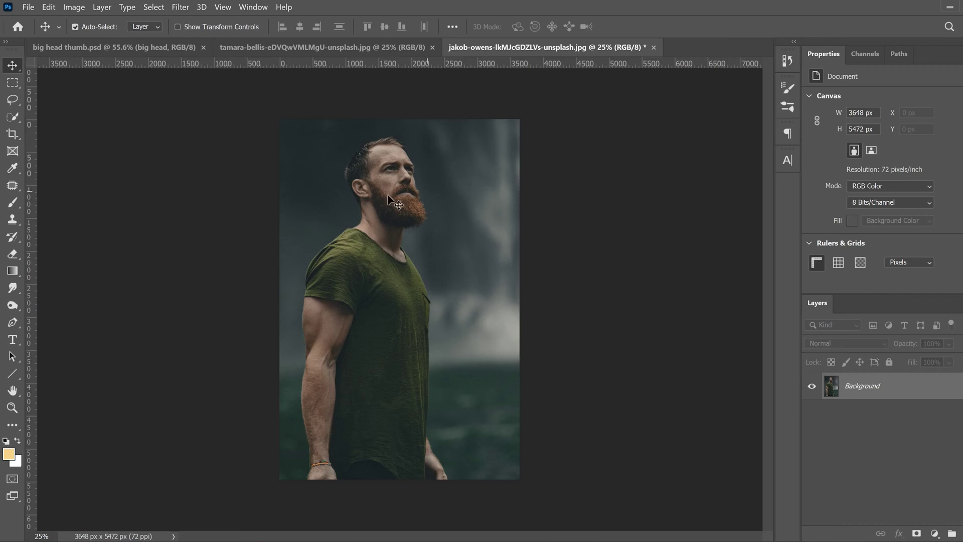
pyautogui.click(355, 44)
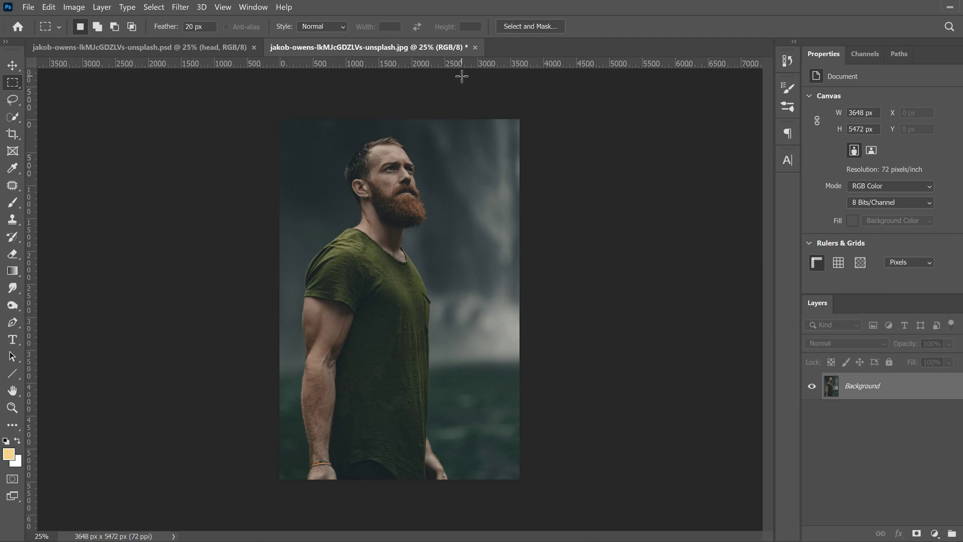
# Step: Increase the canvas height to 6500 pixels with the centre anchor
pyautogui.click(74, 7)
pyautogui.click(95, 102)
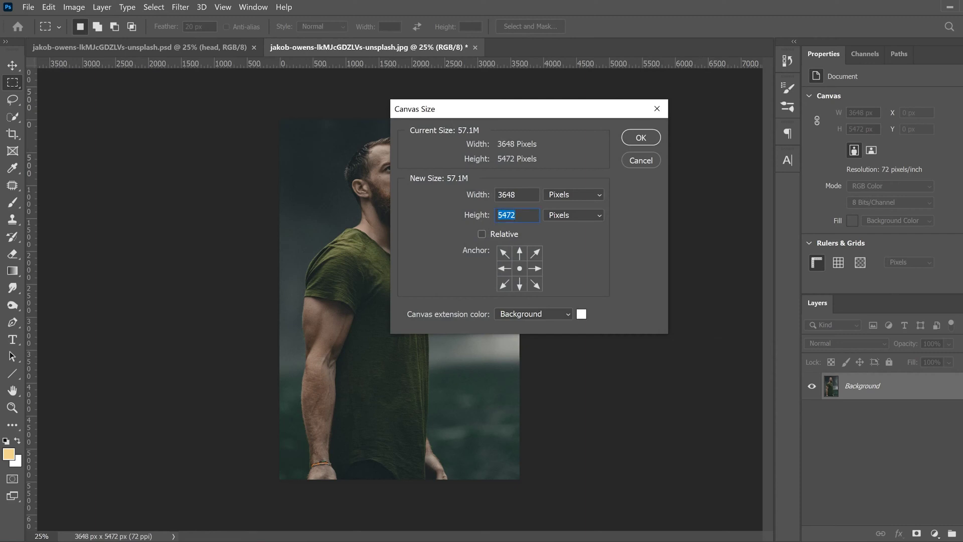
pyautogui.write('6500')
pyautogui.click(640, 138)
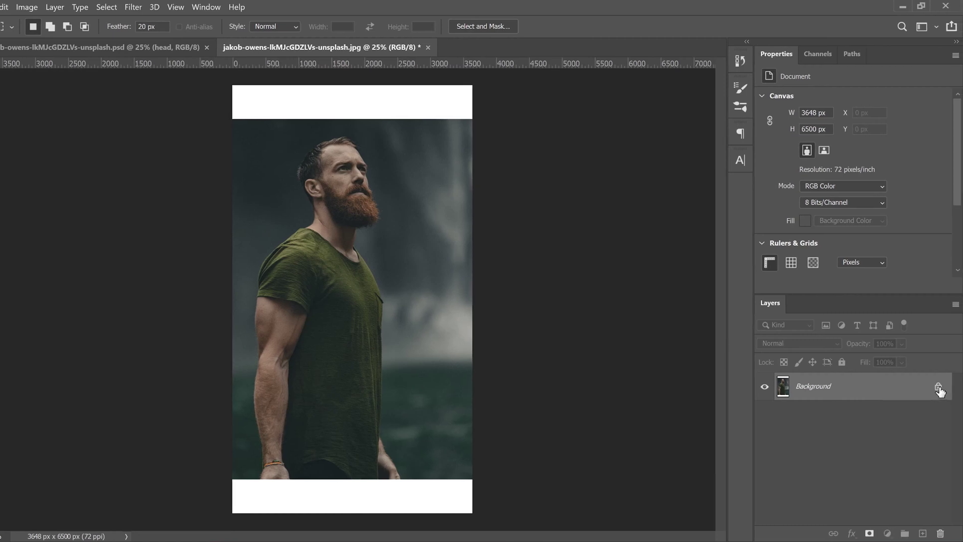
# Step: Unlock the background layer and move the photo straight down about 1124 px, freeing space above the man's head
pyautogui.click(937, 389)
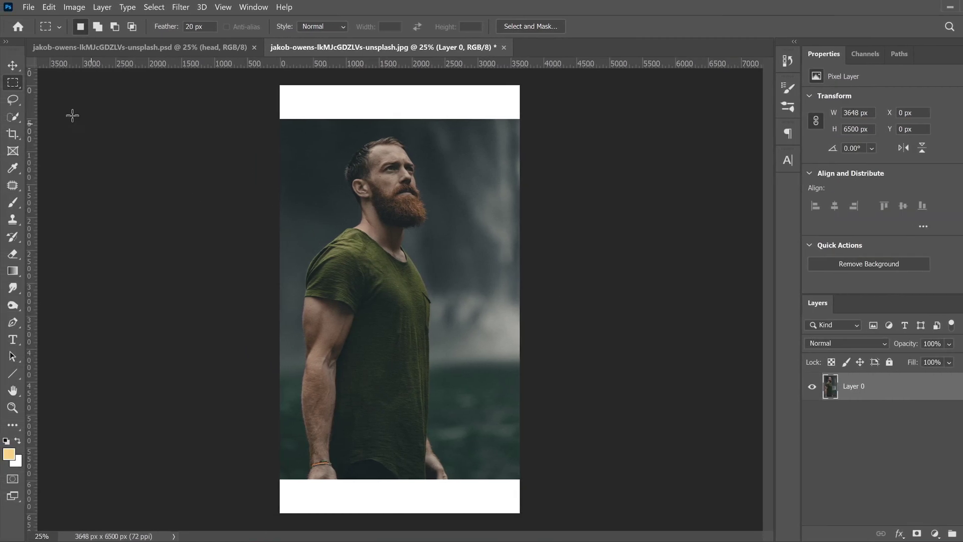
pyautogui.click(13, 67)
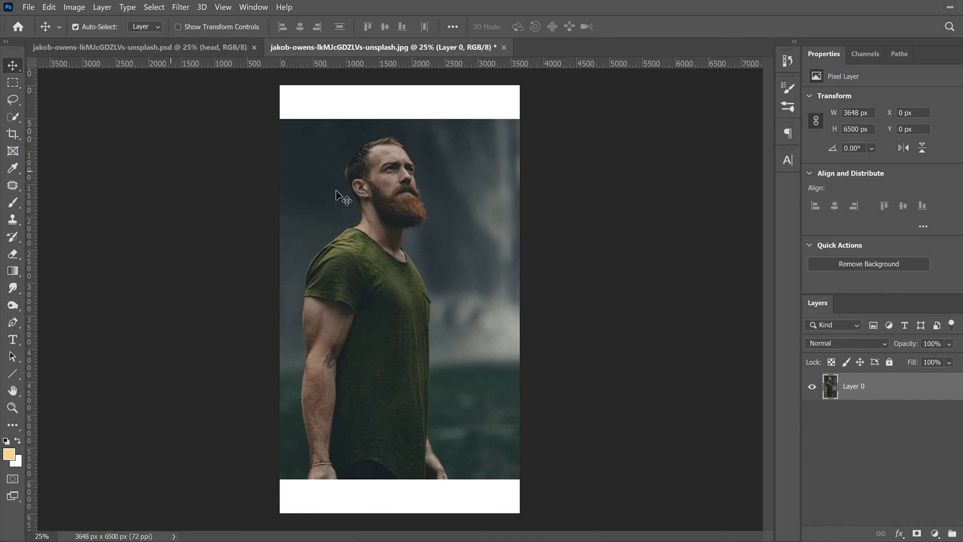
pyautogui.hotkey('shift', 'Down')
pyautogui.hotkey('shift', 'Down')
pyautogui.hotkey('shift', 'Down')
pyautogui.hotkey('shift', 'Down')
pyautogui.hotkey('shift', 'Down')
pyautogui.hotkey('shift', 'Down')
pyautogui.hotkey('shift', 'Down')
pyautogui.press('Down')
pyautogui.press('Down')
pyautogui.press('Down')
pyautogui.press('Down')
pyautogui.press('Down')
pyautogui.press('Down')
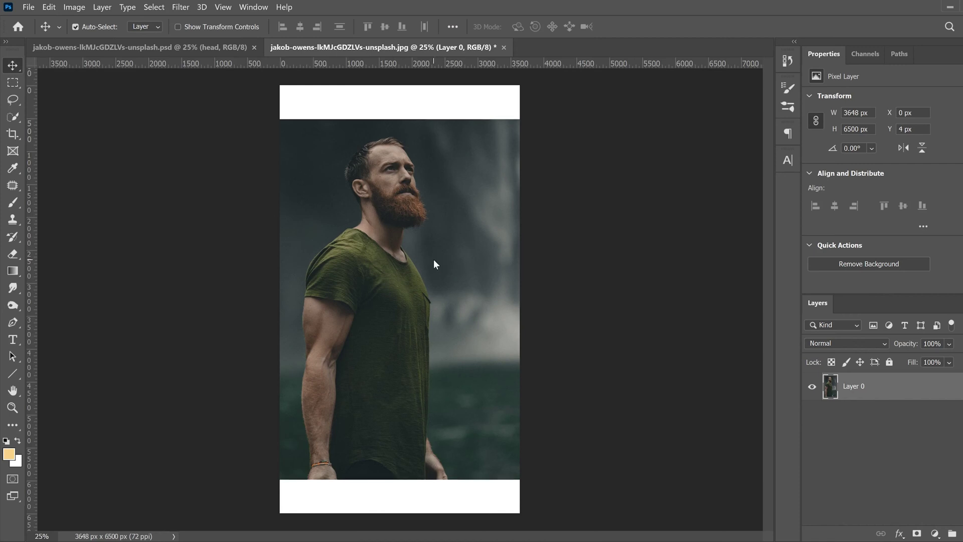
pyautogui.moveTo(433, 259); pyautogui.dragTo(435, 332)
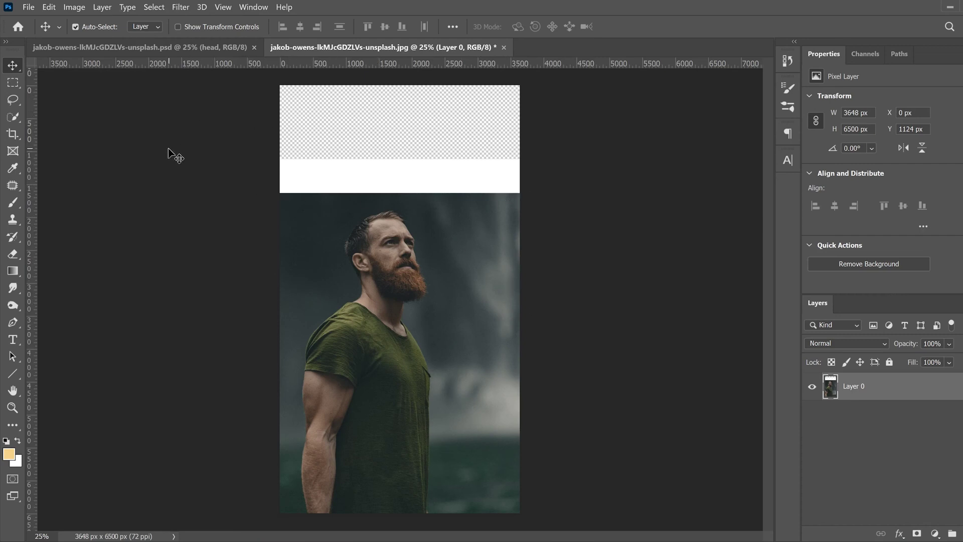
# Step: Try a Content-Aware fill of the blank area above the photo using a rectangular selection with 20 px feather, and undo it
pyautogui.click(13, 83)
pyautogui.moveTo(260, 80); pyautogui.dragTo(617, 196)
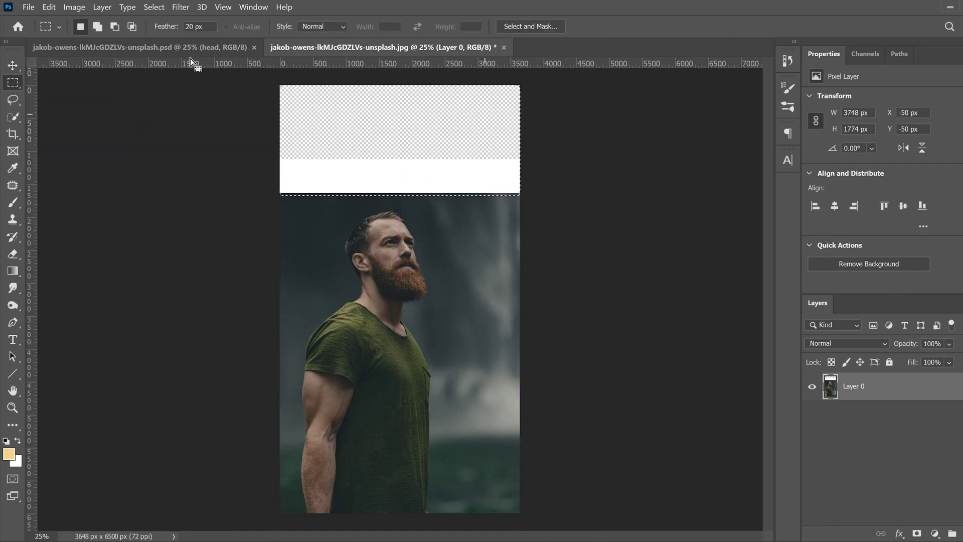
pyautogui.click(48, 7)
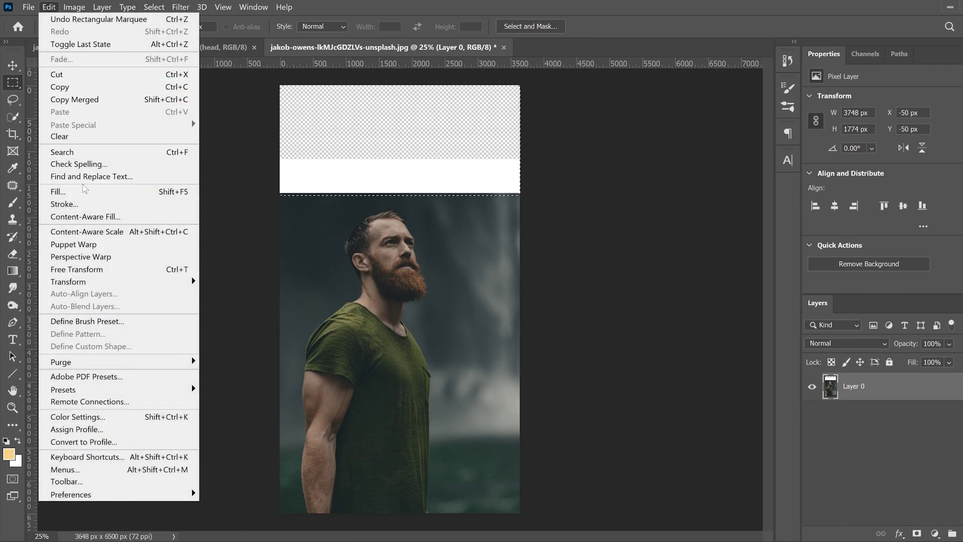
pyautogui.click(83, 190)
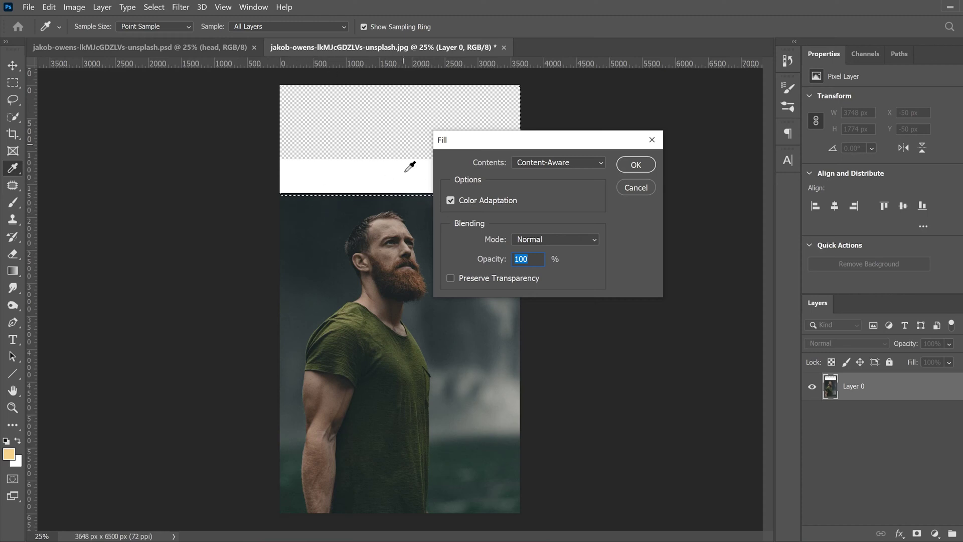
pyautogui.click(637, 167)
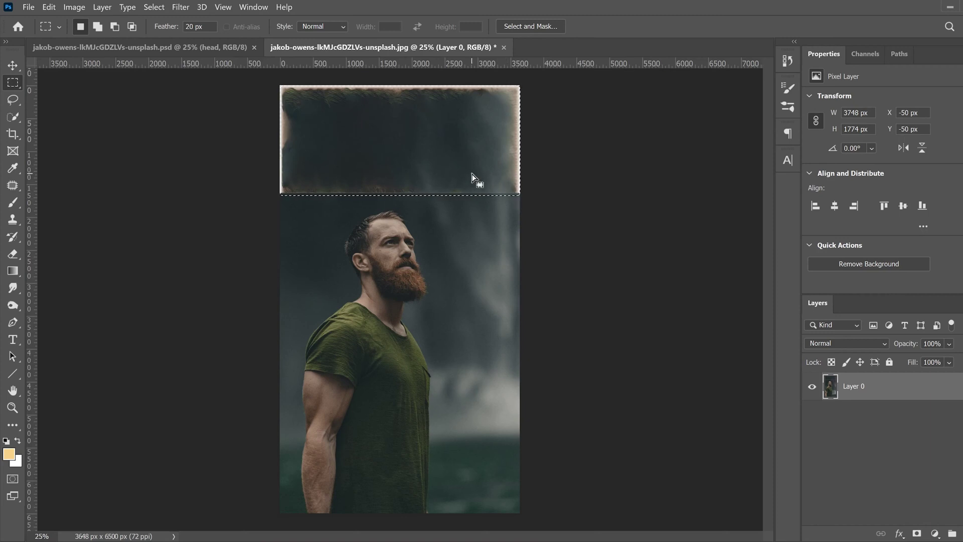
pyautogui.hotkey('ctrl', 'x')
pyautogui.hotkey('ctrl', 'd')
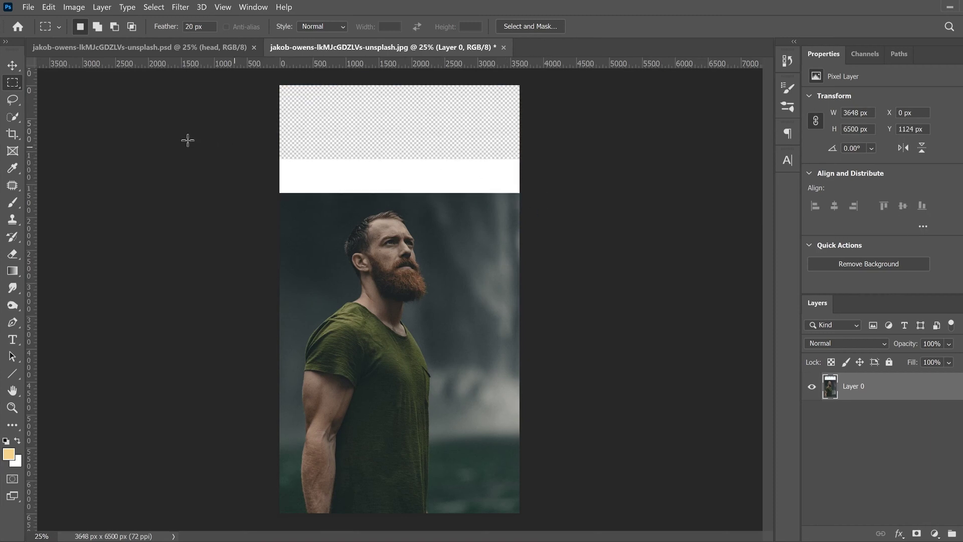
# Step: Lasso the blank area plus a thin strip of the photo with 0 px feather, fill it with Content-Aware, and deselect
pyautogui.click(12, 100)
pyautogui.moveTo(544, 204)
pyautogui.mouseDown()
pyautogui.moveTo(273, 202)
pyautogui.moveTo(226, 140)
pyautogui.moveTo(215, 85)
pyautogui.moveTo(235, 68)
pyautogui.moveTo(527, 68)
pyautogui.moveTo(537, 195)
pyautogui.moveTo(545, 196)
pyautogui.mouseUp()
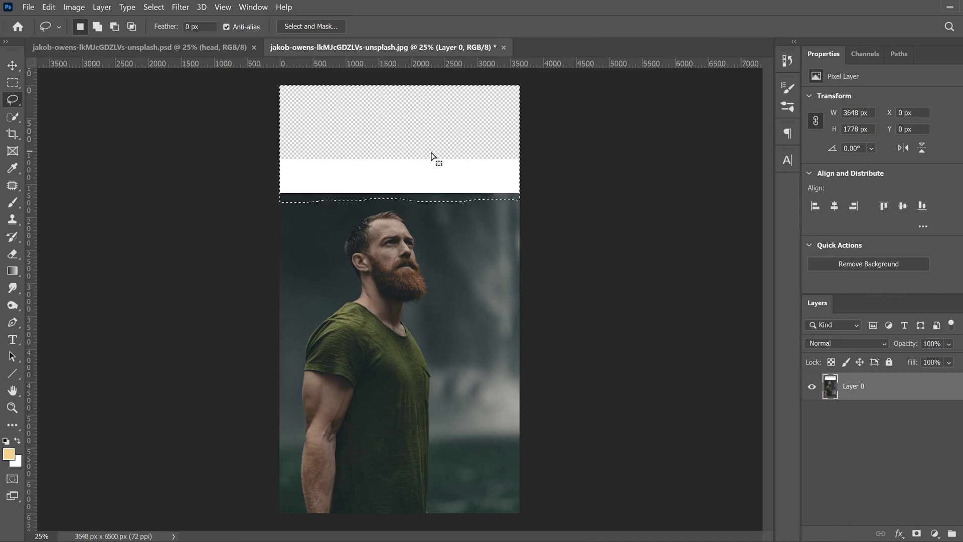
pyautogui.click(49, 8)
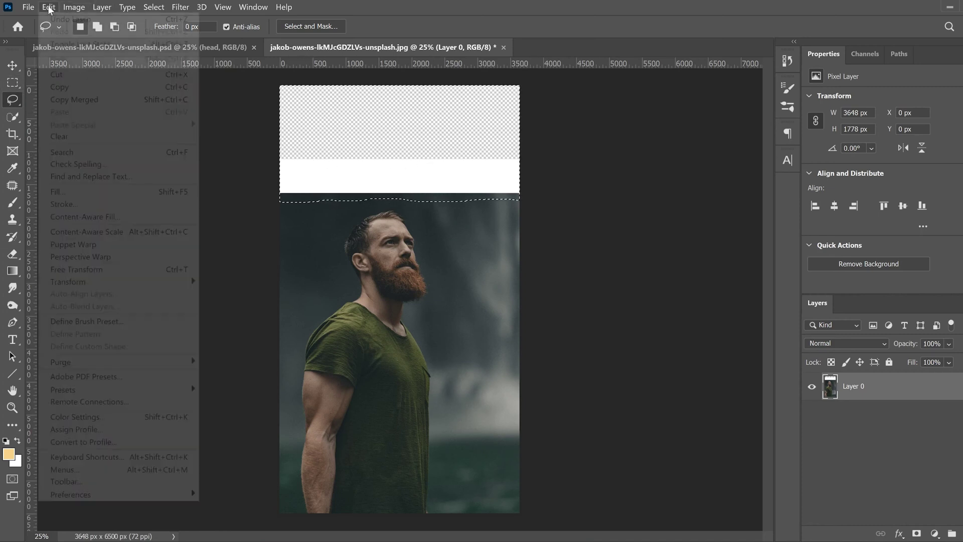
pyautogui.click(57, 192)
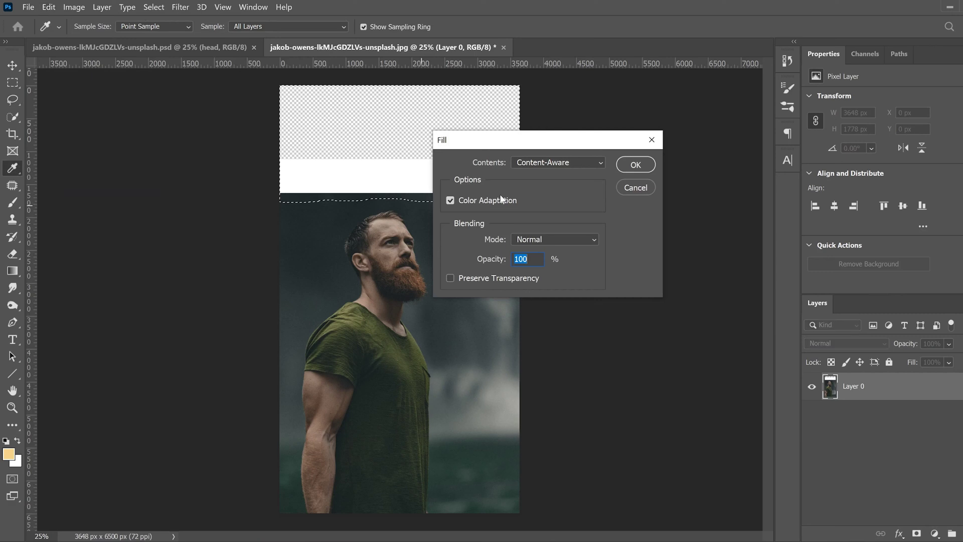
pyautogui.click(646, 165)
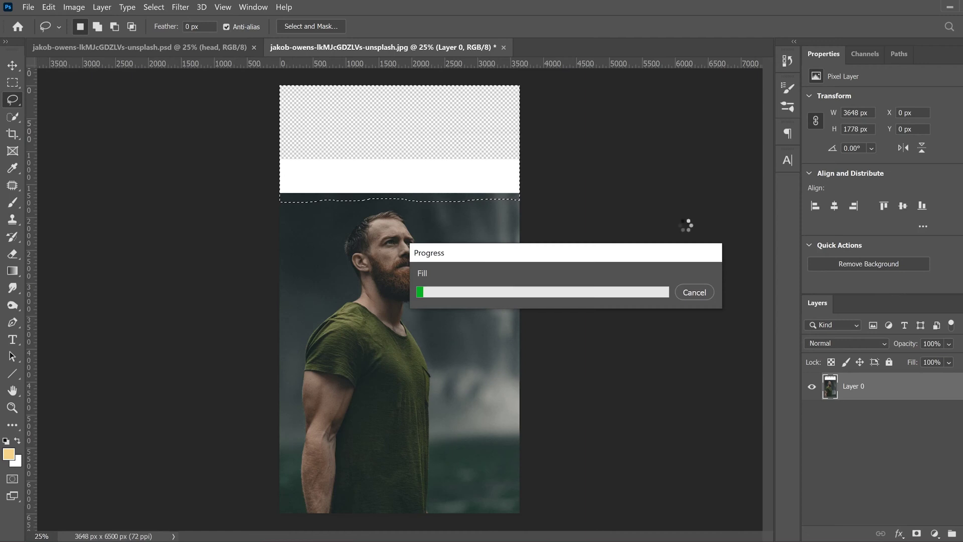
pyautogui.press('m')
pyautogui.hotkey('ctrl', 'd')
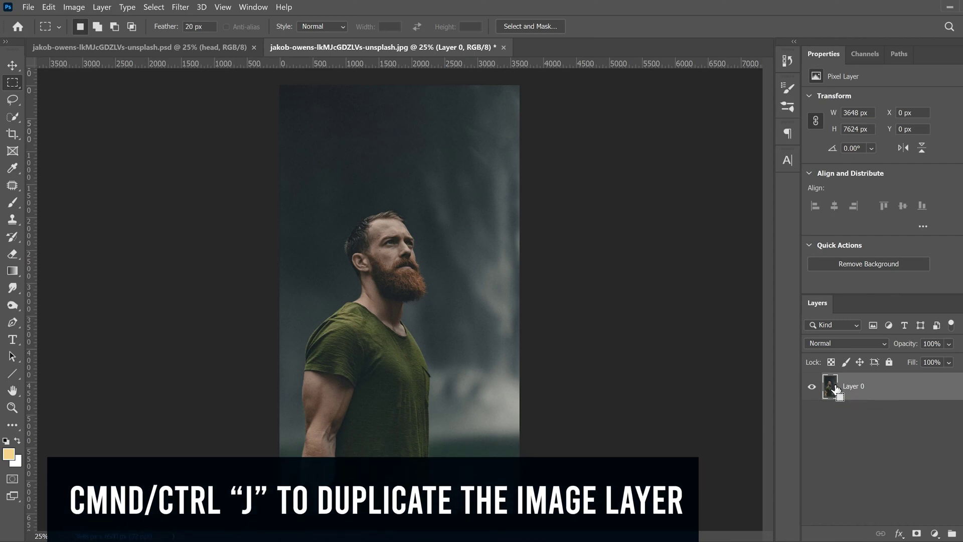
# Step: Duplicate the image layer and rename the copy "head"
pyautogui.hotkey('ctrl', 'j')
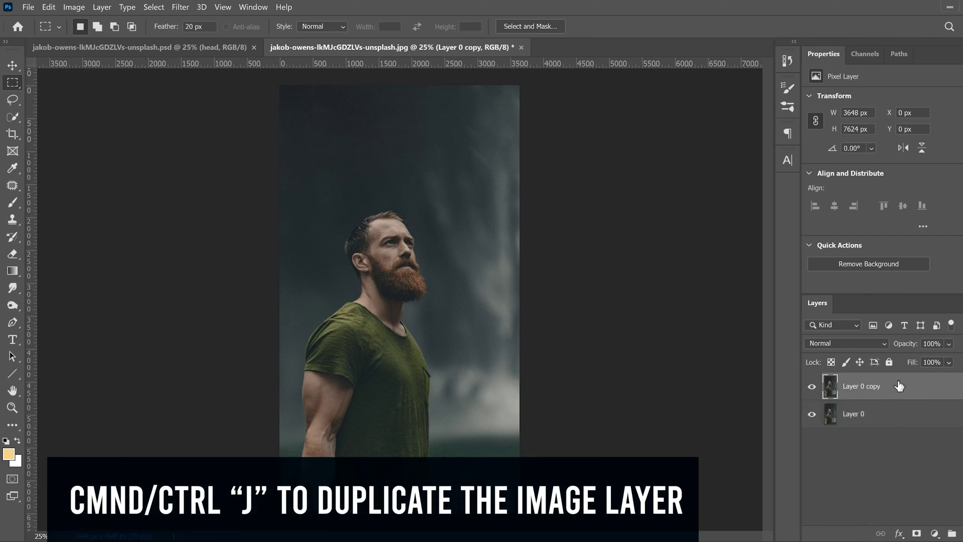
pyautogui.doubleClick(861, 387)
pyautogui.write('head')
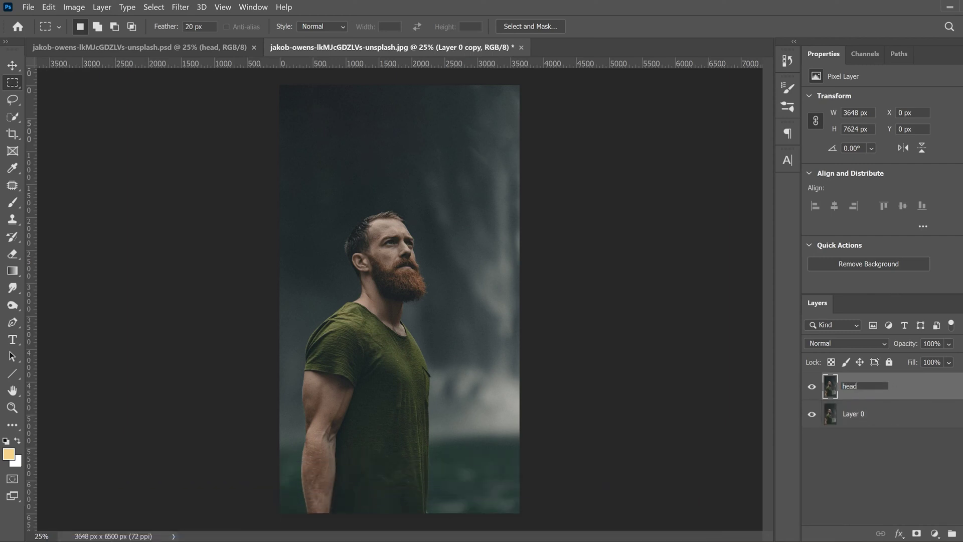
pyautogui.press('Return')
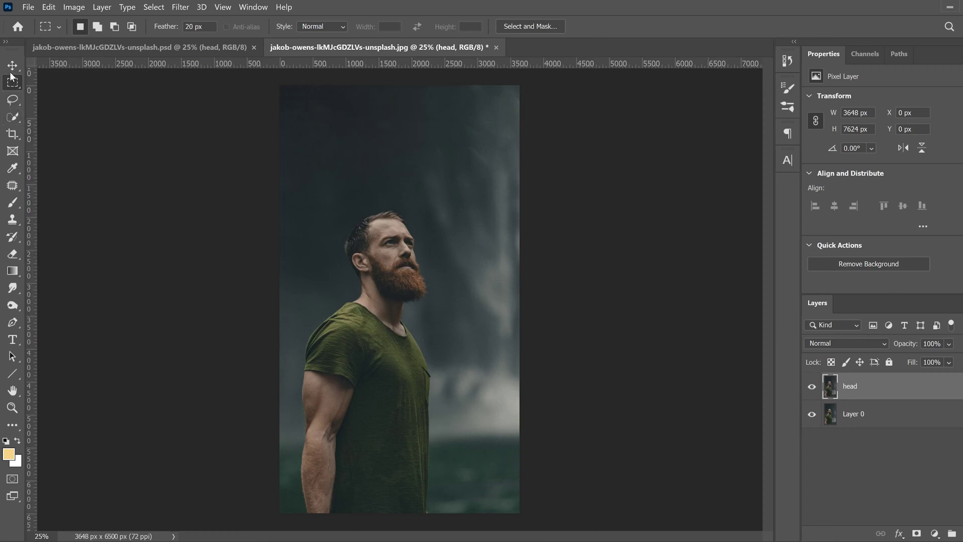
# Step: Select the man on the head layer with the Quick Selection tool's Select Subject command
pyautogui.click(15, 117)
pyautogui.rightClick(13, 118)
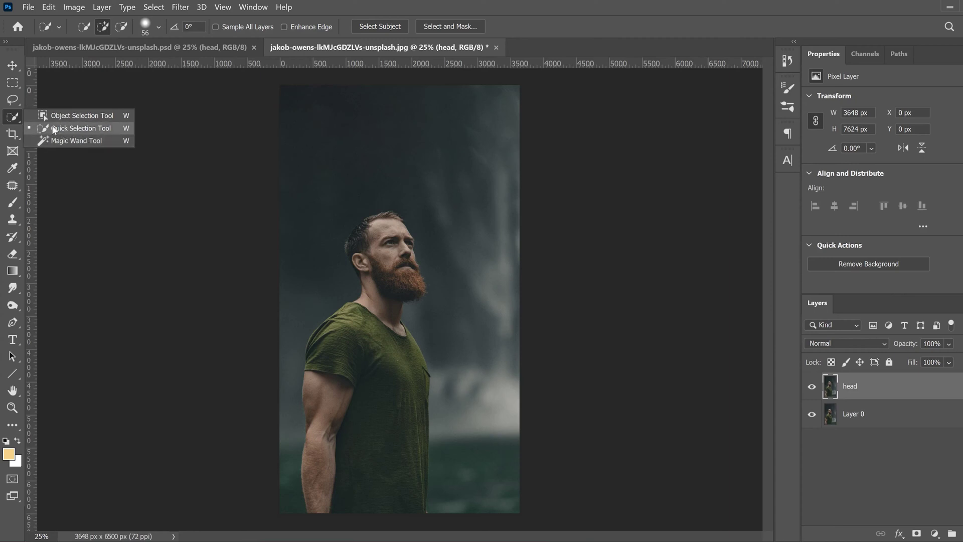
pyautogui.click(77, 126)
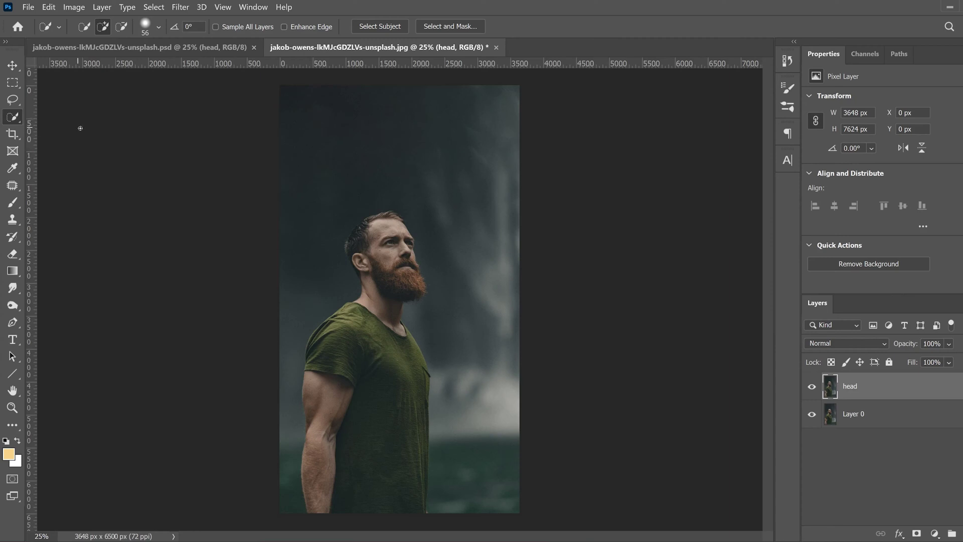
pyautogui.click(385, 25)
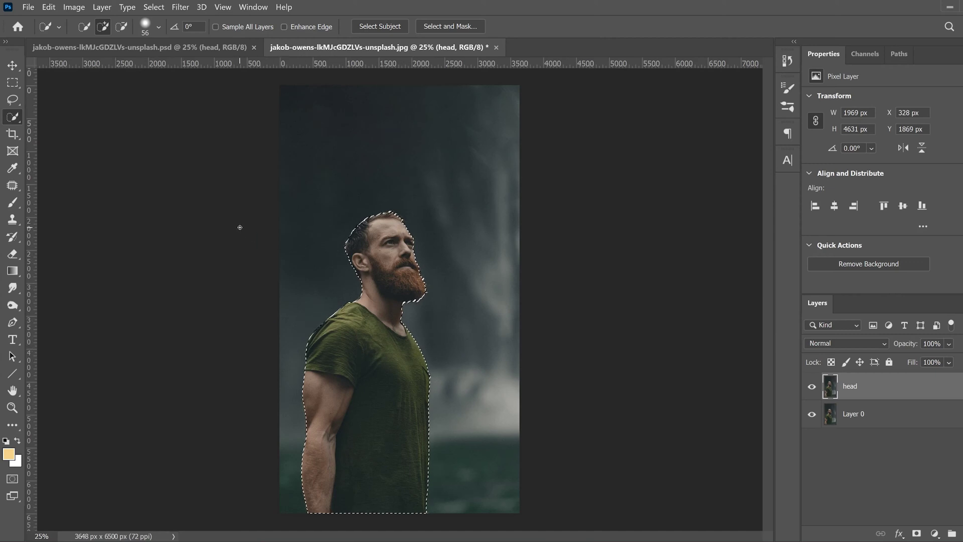
# Step: Subtract and re-add a patch of the shirt shoulder, then add and remove a patch of background beside it in the selection
pyautogui.scroll(2, 240, 227)
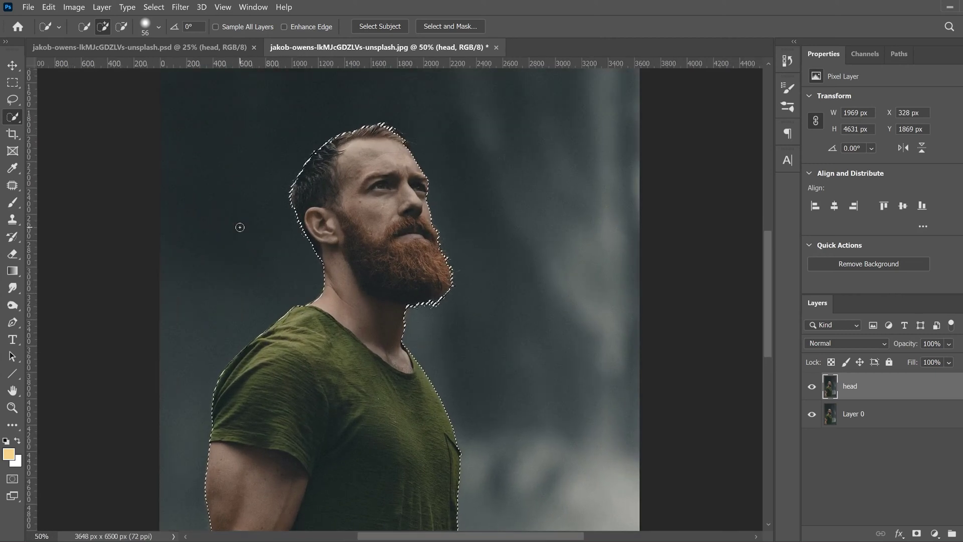
pyautogui.click(120, 28)
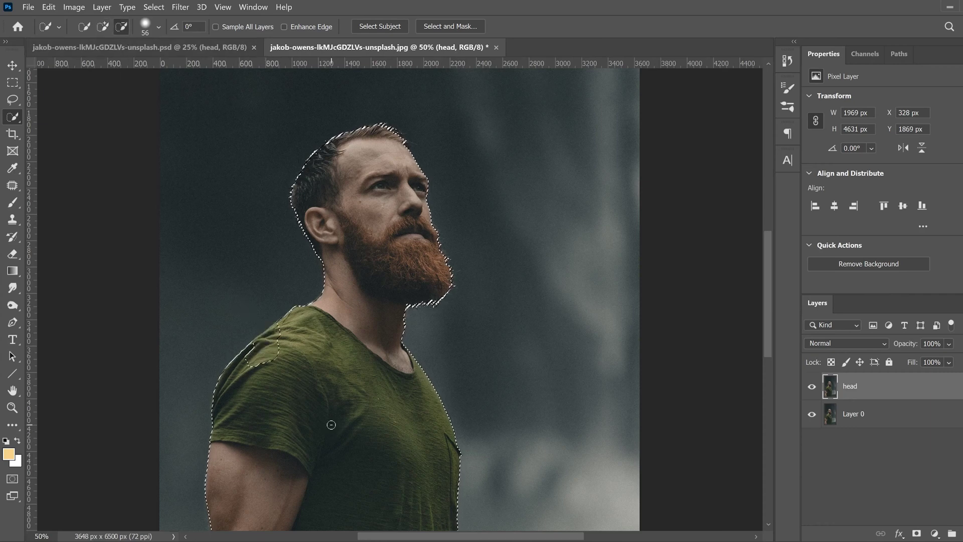
pyautogui.click(104, 28)
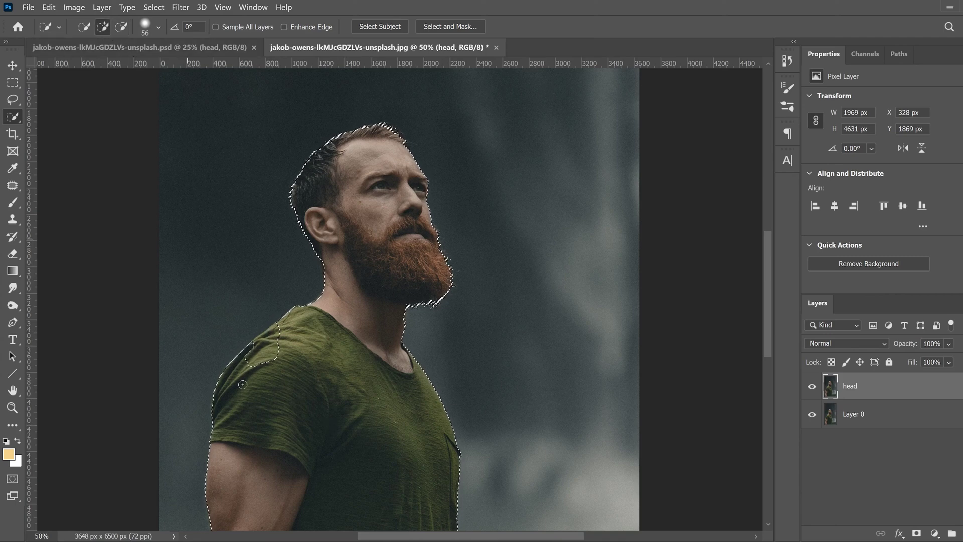
pyautogui.moveTo(255, 361)
pyautogui.mouseDown()
pyautogui.moveTo(277, 330)
pyautogui.moveTo(245, 359)
pyautogui.moveTo(280, 327)
pyautogui.moveTo(252, 372)
pyautogui.mouseUp()
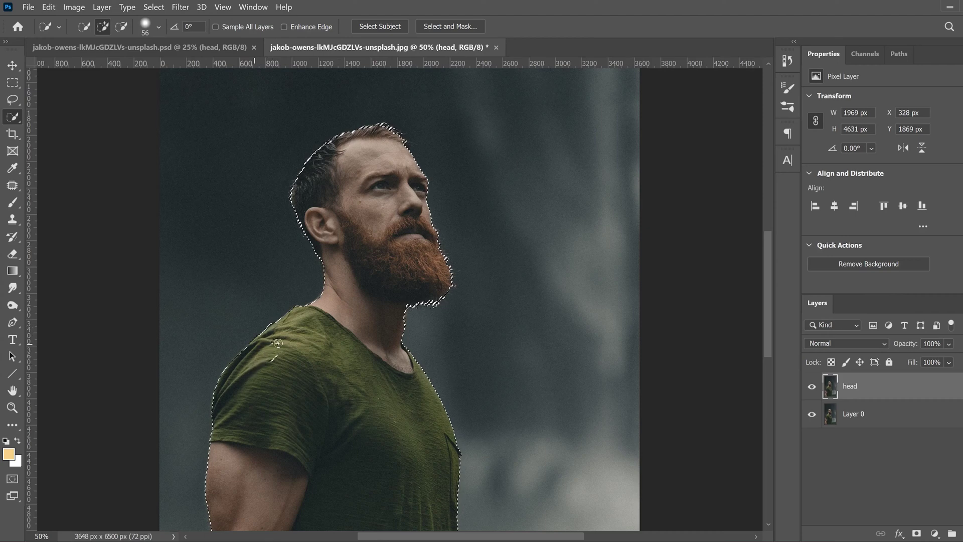
pyautogui.click(240, 333)
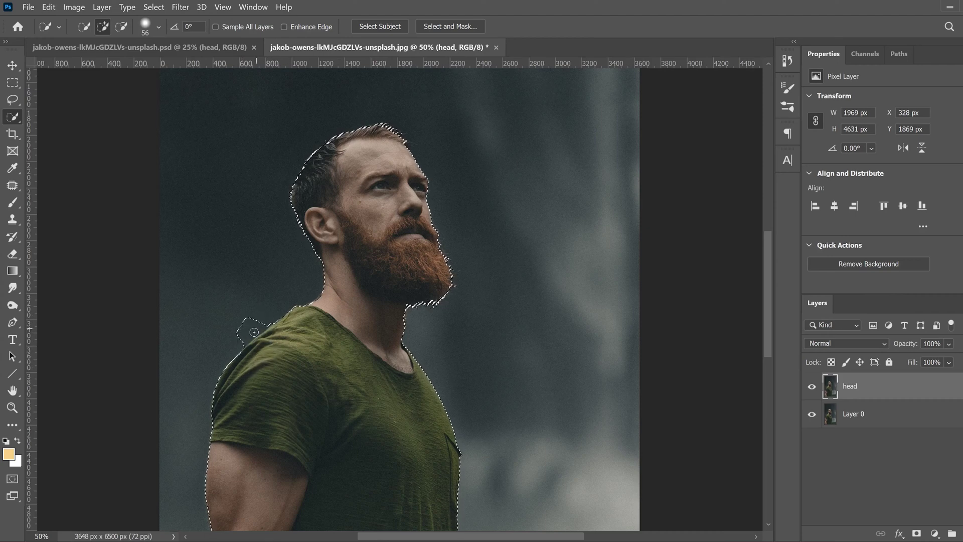
pyautogui.click(122, 28)
pyautogui.click(234, 341)
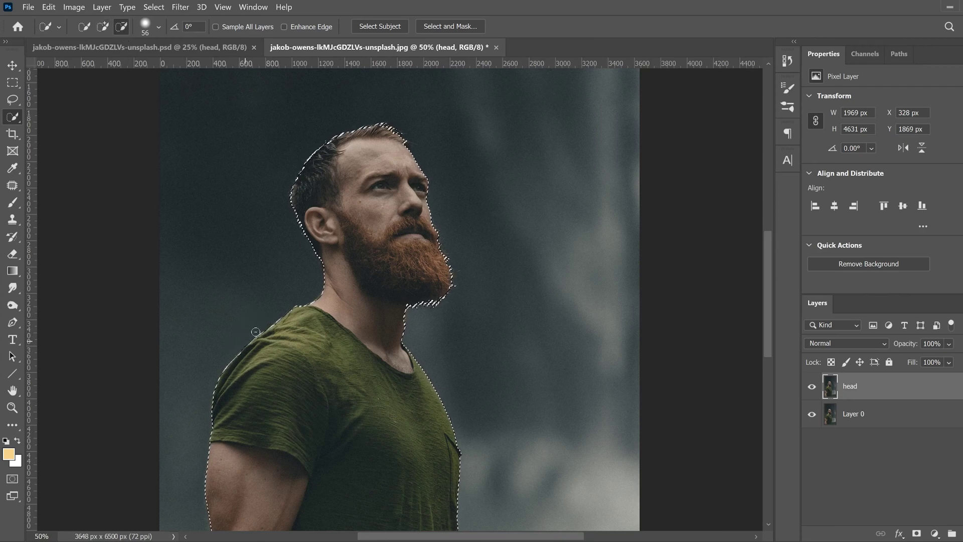
pyautogui.click(103, 27)
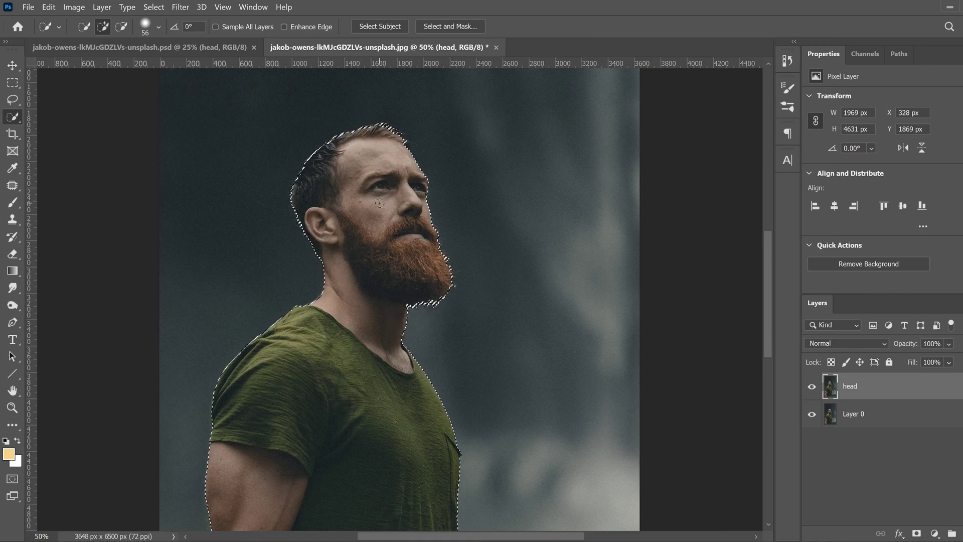
# Step: Refine the man's selection in Select and Mask with Smooth 3, Feather 0.9 px and Shift Edge -6%
pyautogui.click(457, 24)
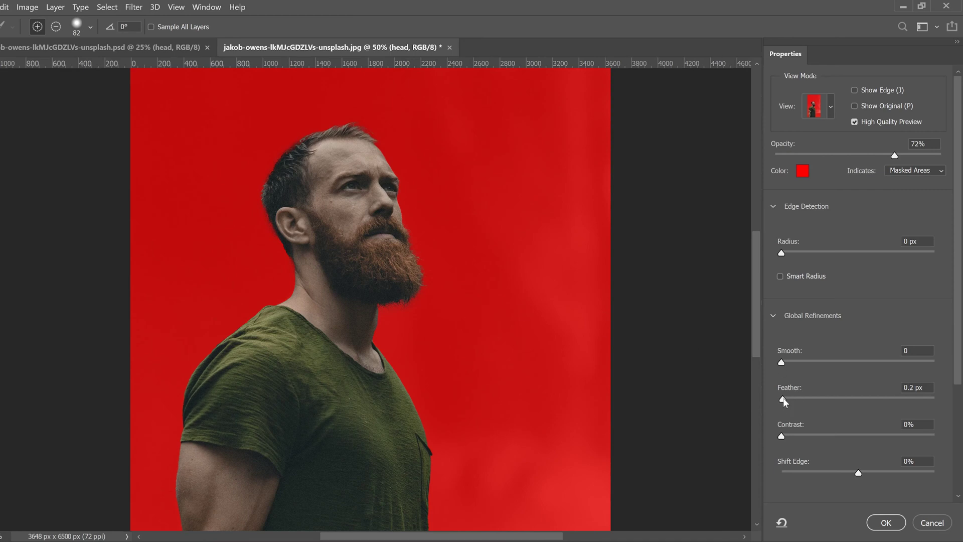
pyautogui.click(788, 400)
pyautogui.click(786, 362)
pyautogui.click(854, 473)
# Step: Output the refined selection as a layer mask on the head layer and hide Layer 0
pyautogui.scroll(-5, 957, 301)
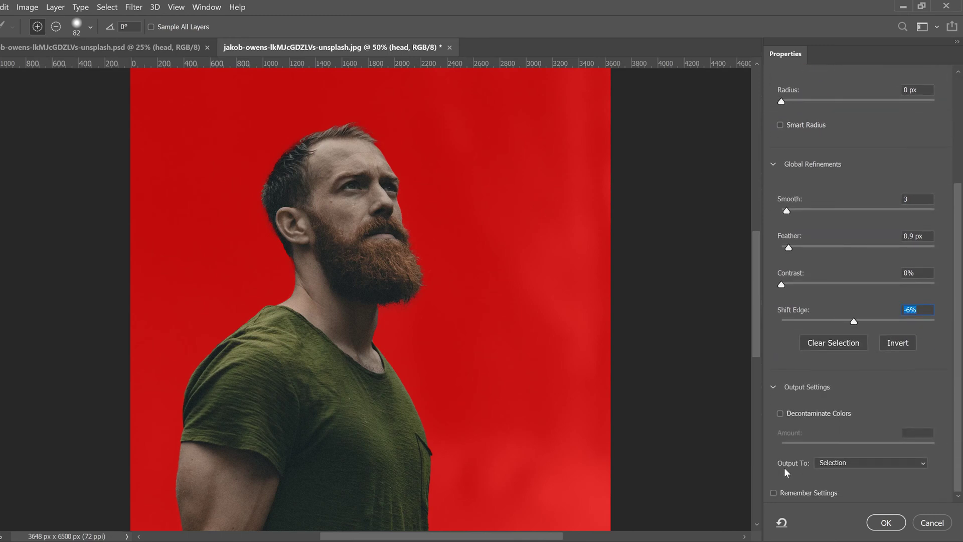
pyautogui.click(867, 463)
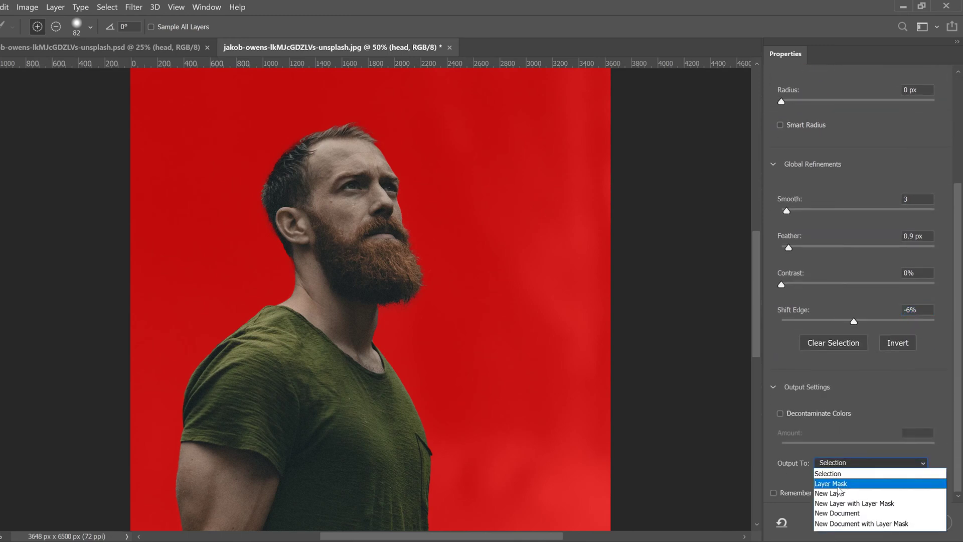
pyautogui.click(836, 484)
pyautogui.click(884, 523)
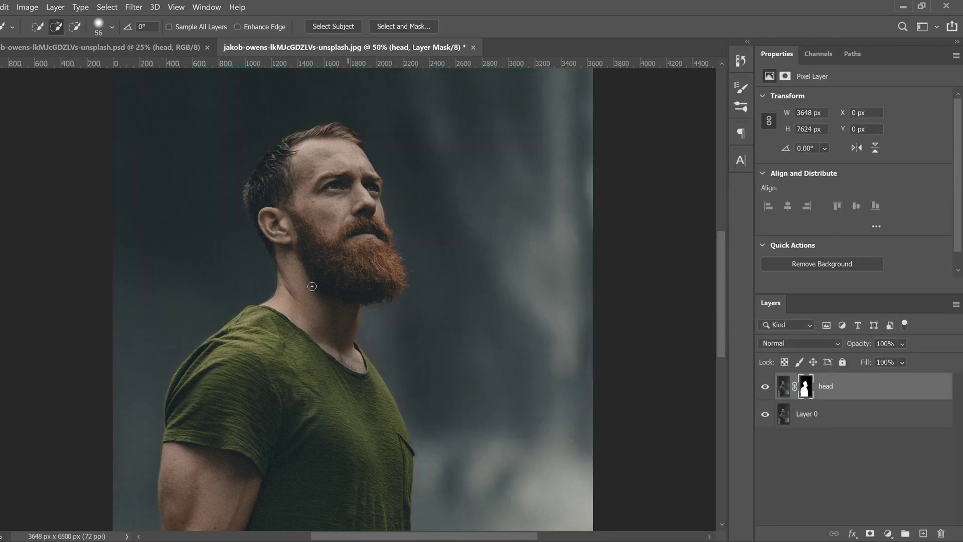
pyautogui.click(766, 415)
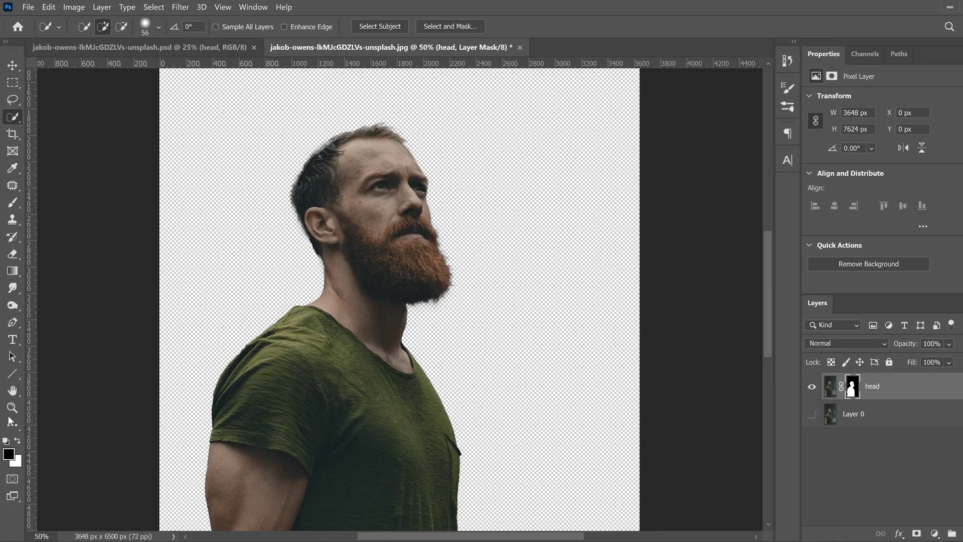
# Step: Paint out the bottom of the torso on the head layer's mask with a black brush at 480 px and 82% hardness
pyautogui.click(13, 202)
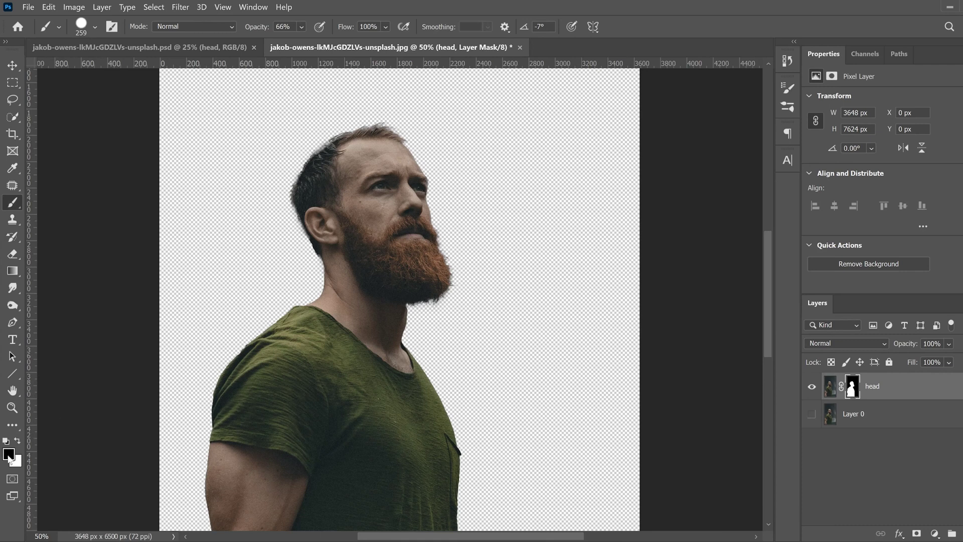
pyautogui.click(18, 442)
pyautogui.click(18, 442)
pyautogui.click(18, 443)
pyautogui.click(18, 442)
pyautogui.click(95, 26)
pyautogui.moveTo(139, 70); pyautogui.dragTo(140, 70)
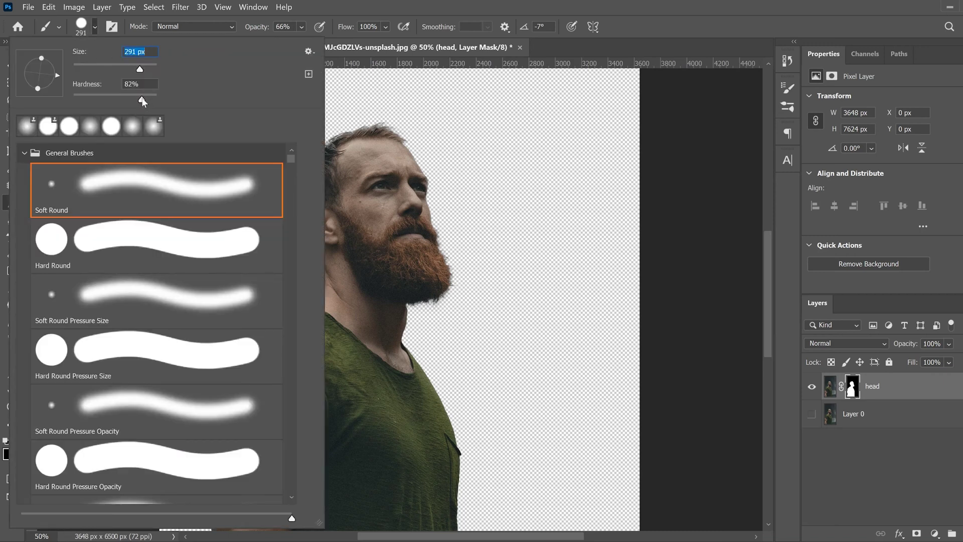
pyautogui.moveTo(765, 236); pyautogui.dragTo(762, 314)
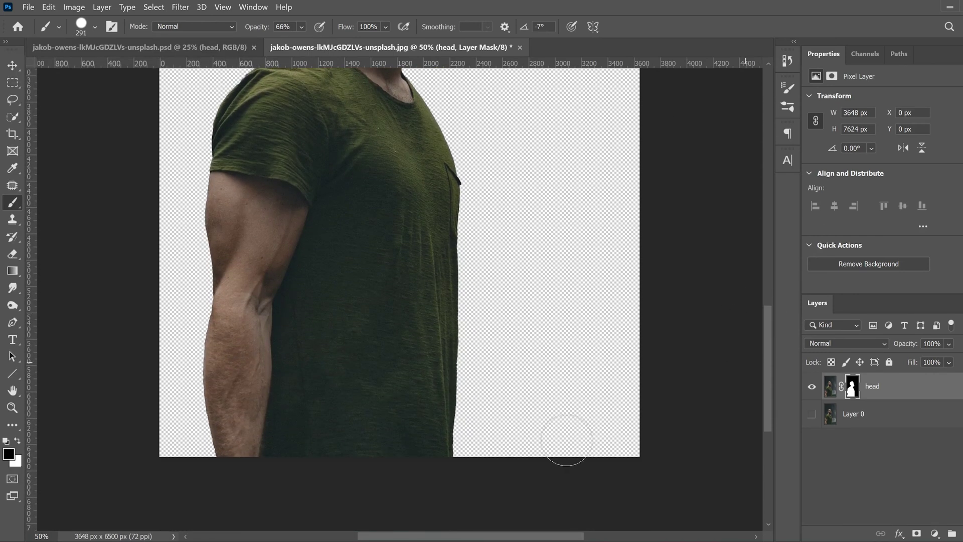
pyautogui.click(95, 26)
pyautogui.moveTo(142, 71); pyautogui.dragTo(149, 70)
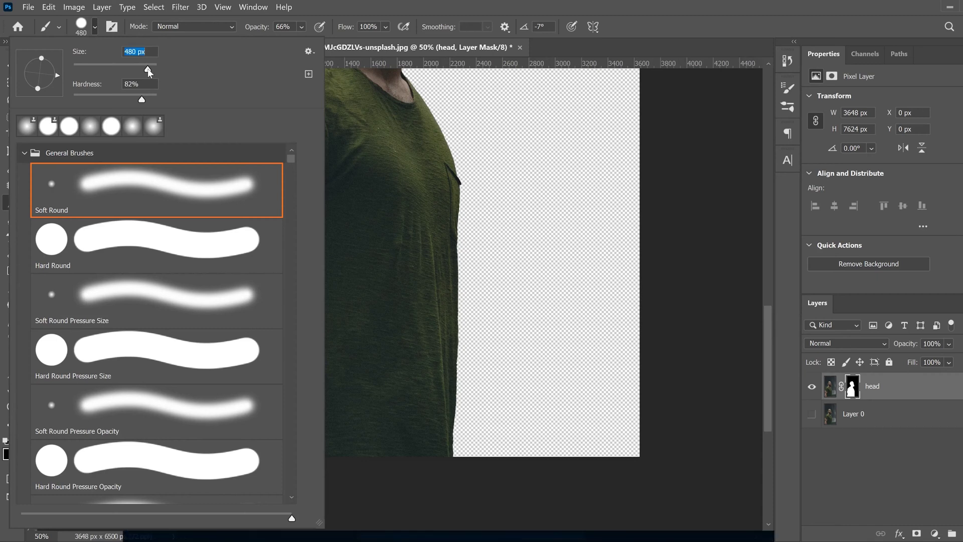
pyautogui.press('Return')
pyautogui.moveTo(471, 451); pyautogui.dragTo(469, 434)
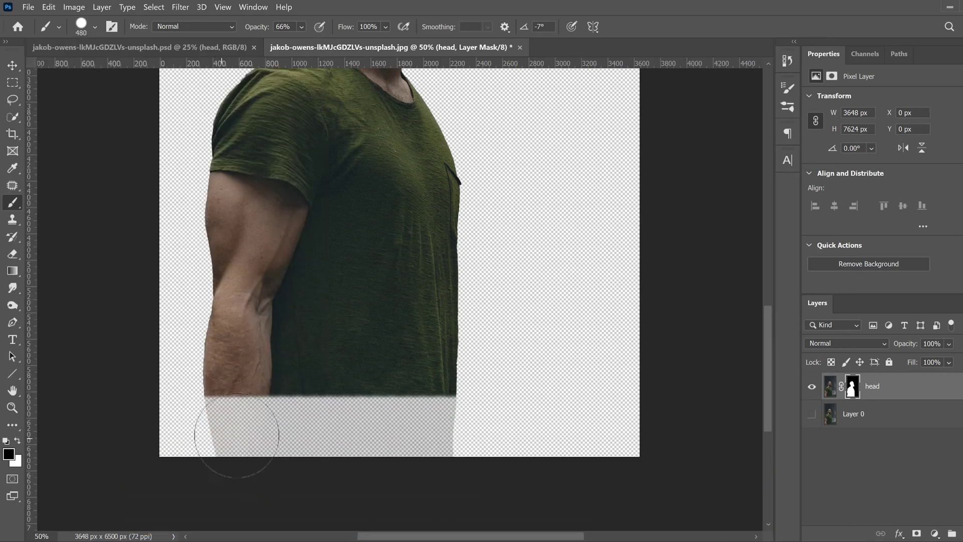
# Step: Raise the brush opacity to 100% and mask out the arm and torso on the head layer up to the upper chest
pyautogui.click(302, 27)
pyautogui.moveTo(330, 45); pyautogui.dragTo(356, 45)
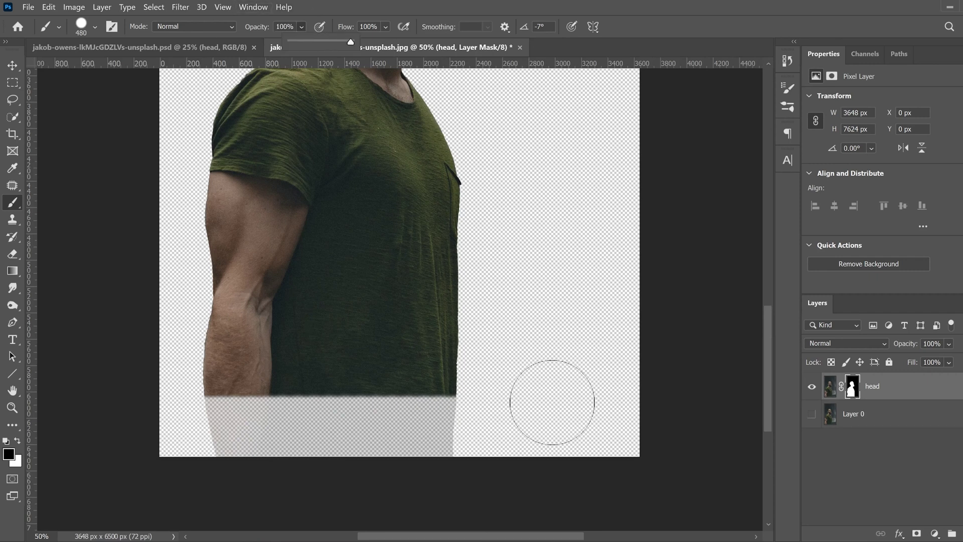
pyautogui.moveTo(521, 431)
pyautogui.mouseDown()
pyautogui.moveTo(272, 448)
pyautogui.moveTo(153, 438)
pyautogui.moveTo(523, 399)
pyautogui.moveTo(234, 402)
pyautogui.moveTo(181, 381)
pyautogui.moveTo(490, 349)
pyautogui.moveTo(165, 355)
pyautogui.moveTo(382, 328)
pyautogui.moveTo(253, 308)
pyautogui.moveTo(426, 287)
pyautogui.moveTo(162, 250)
pyautogui.moveTo(507, 227)
pyautogui.moveTo(166, 193)
pyautogui.moveTo(157, 146)
pyautogui.mouseUp()
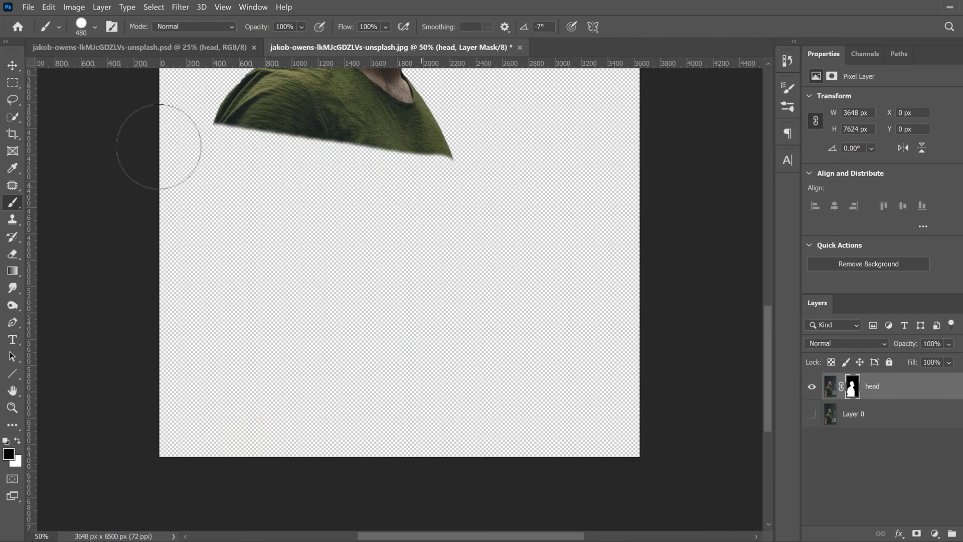
pyautogui.scroll(2, 509, 237)
pyautogui.scroll(5, 509, 238)
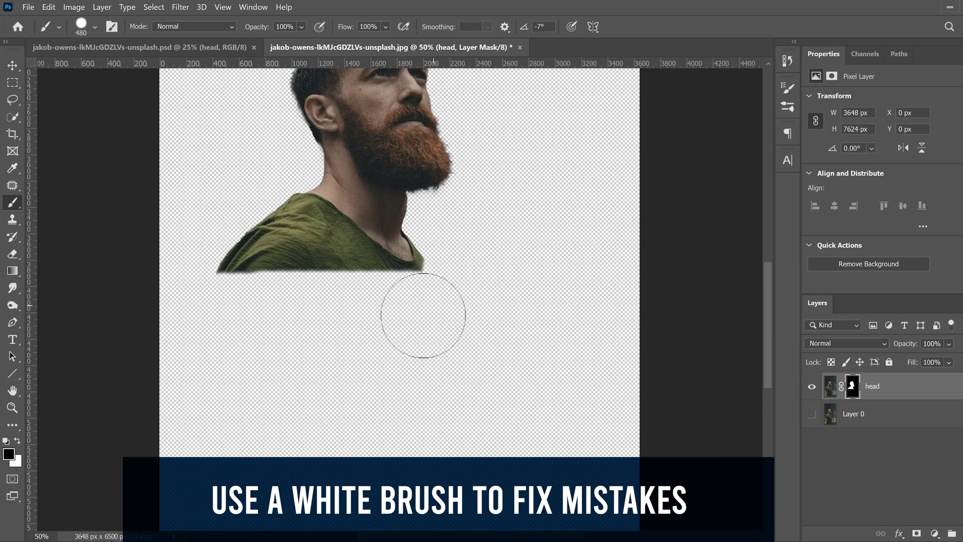
# Step: Soften the brush hardness and mask out the sleeve and shoulder, leaving a faded strip of shirt around the neck
pyautogui.click(95, 26)
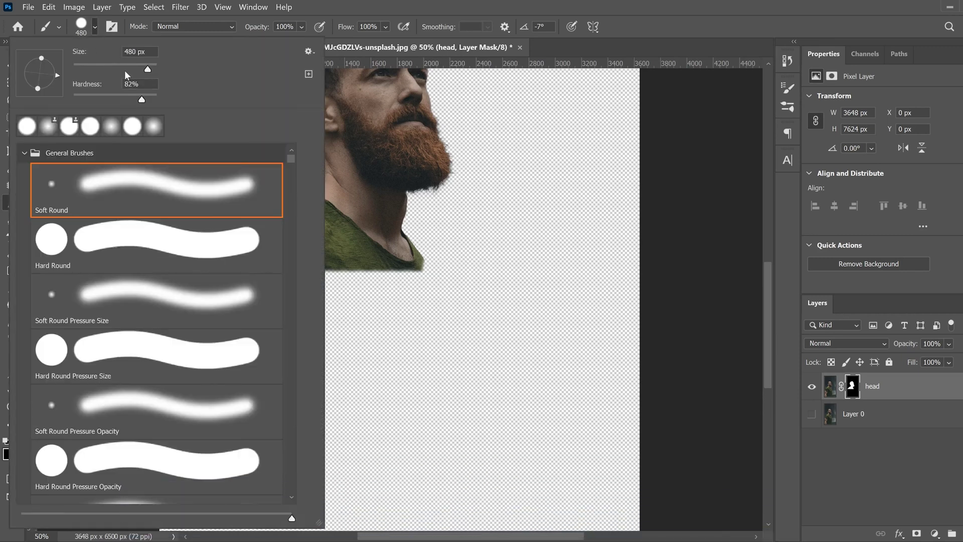
pyautogui.moveTo(145, 100); pyautogui.dragTo(118, 102)
pyautogui.click(453, 360)
pyautogui.click(298, 254)
pyautogui.moveTo(299, 254); pyautogui.dragTo(236, 224)
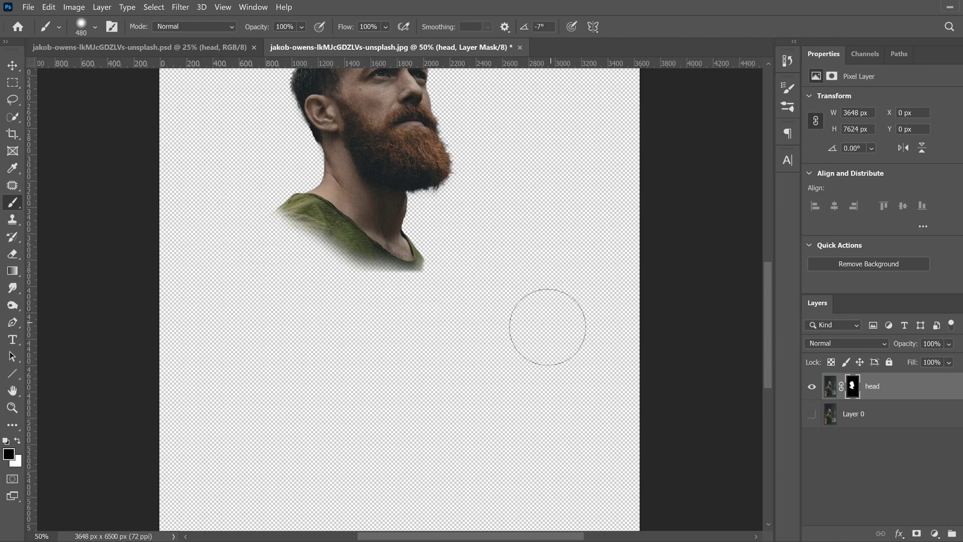
# Step: Show Layer 0 again and make the head layer's image active instead of its mask
pyautogui.scroll(5, 509, 350)
pyautogui.scroll(-2, 510, 349)
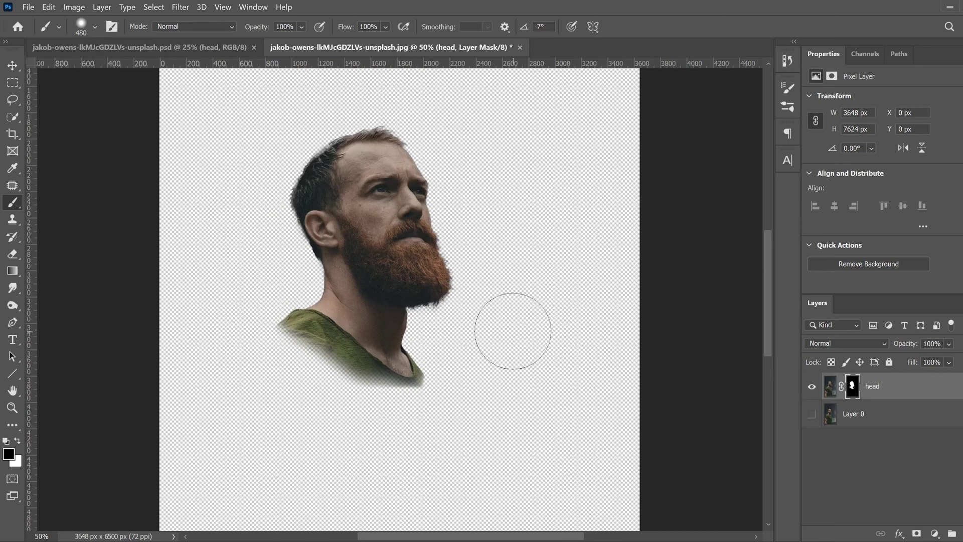
pyautogui.hotkey('ctrl', '-')
pyautogui.hotkey('ctrl', '-')
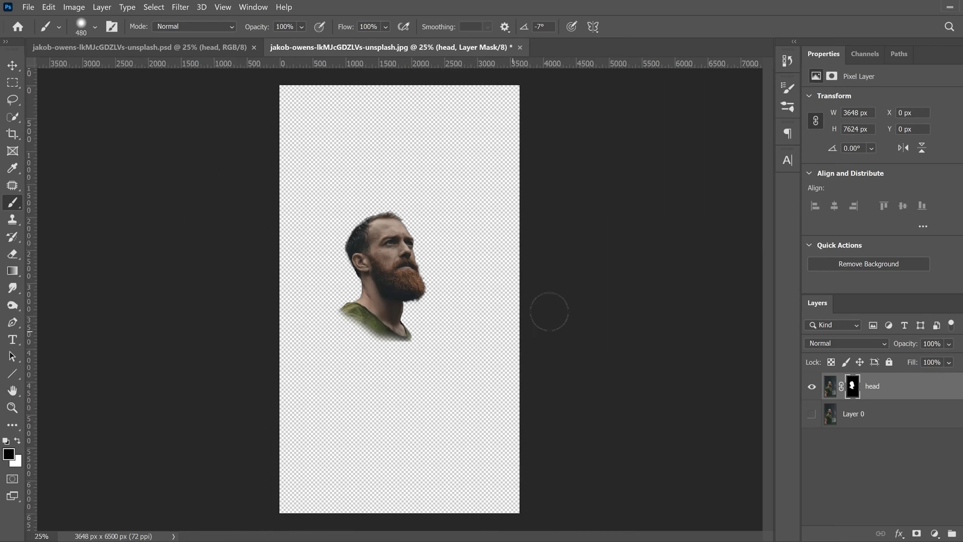
pyautogui.click(812, 414)
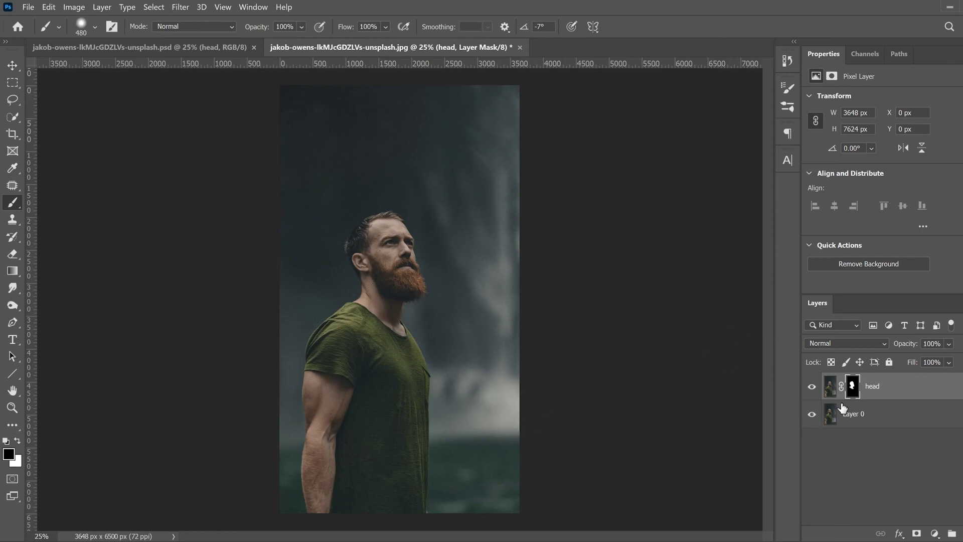
pyautogui.click(830, 387)
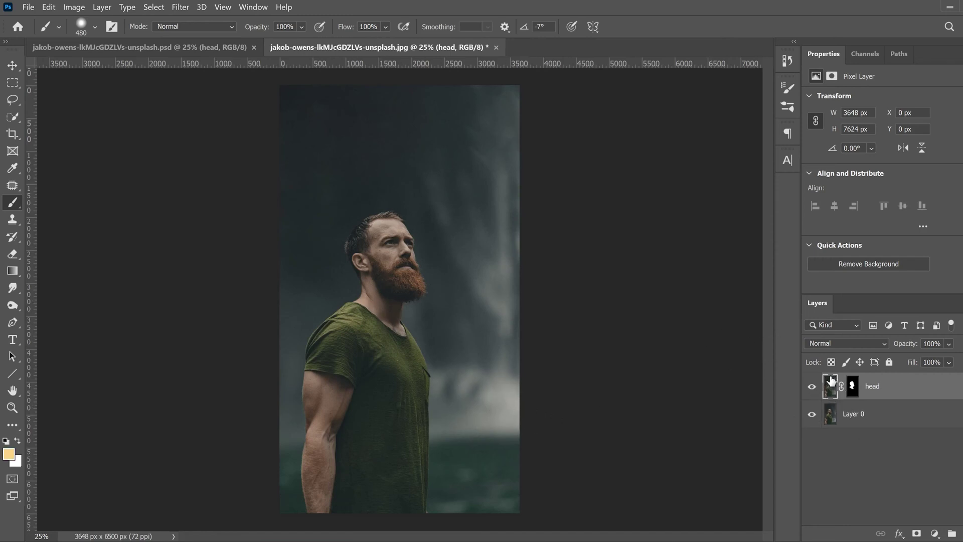
pyautogui.click(852, 386)
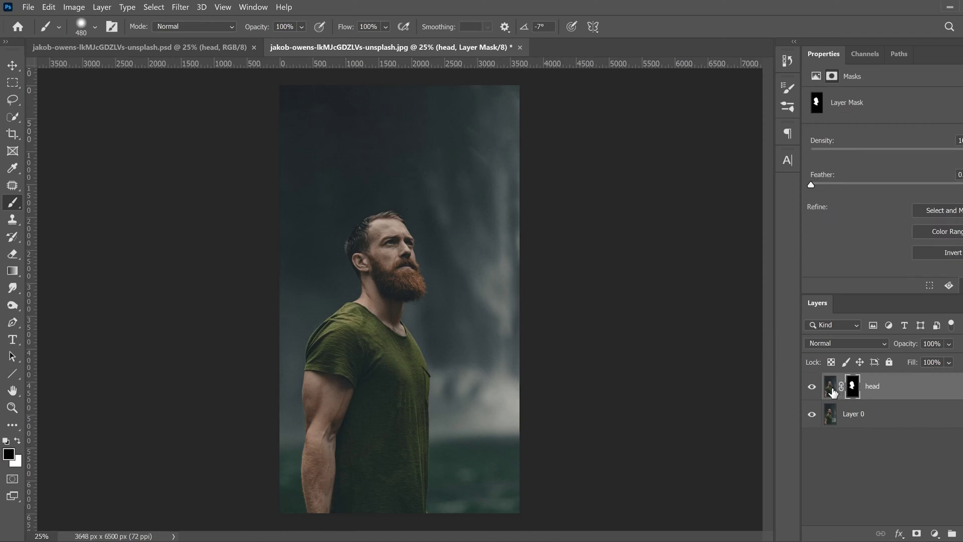
pyautogui.click(831, 390)
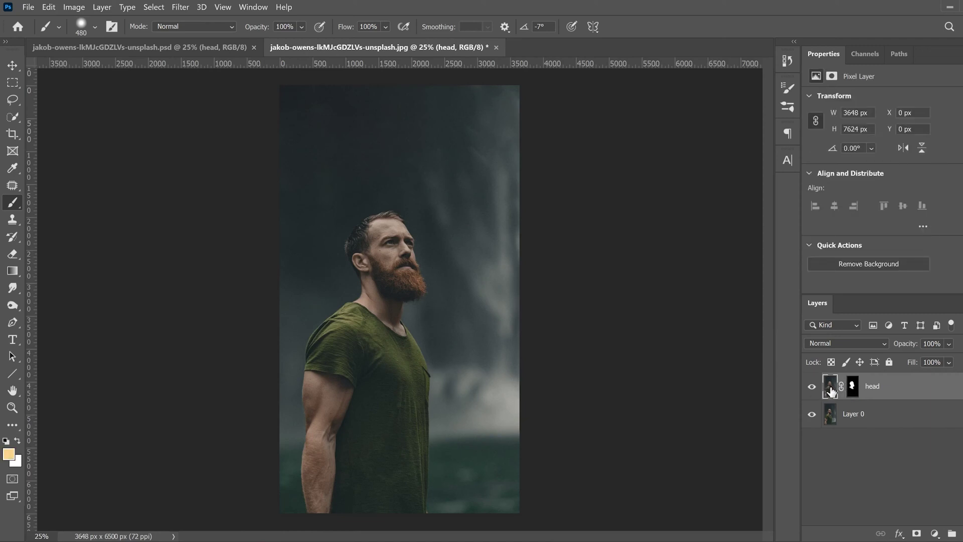
# Step: Enlarge the head layer with Free Transform to about 174% and place it over the man's shoulders
pyautogui.hotkey('ctrl', 't')
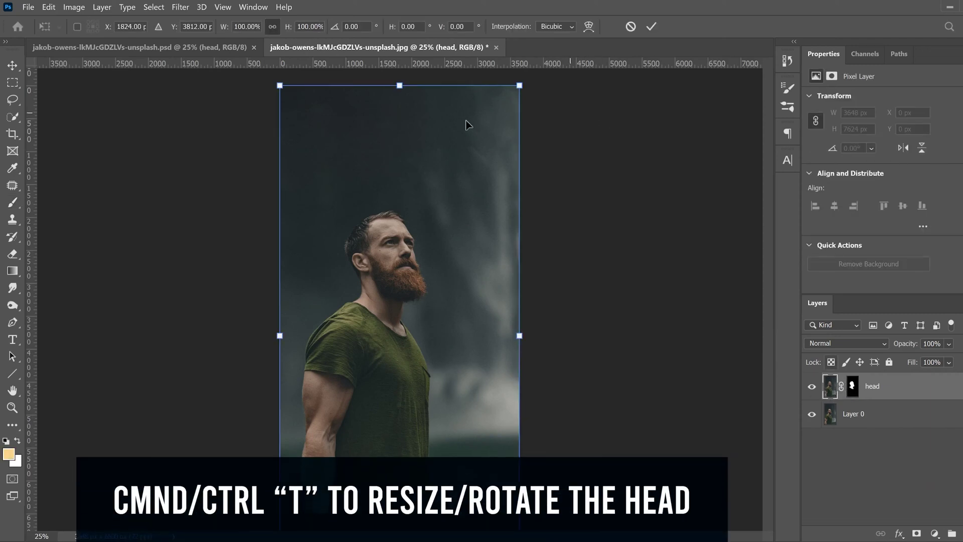
pyautogui.moveTo(279, 85); pyautogui.dragTo(224, 46)
pyautogui.moveTo(527, 296); pyautogui.dragTo(641, 277)
pyautogui.moveTo(432, 152); pyautogui.dragTo(423, 231)
pyautogui.hotkey('ctrl', '+')
pyautogui.hotkey('ctrl', '+')
pyautogui.hotkey('ctrl', '+')
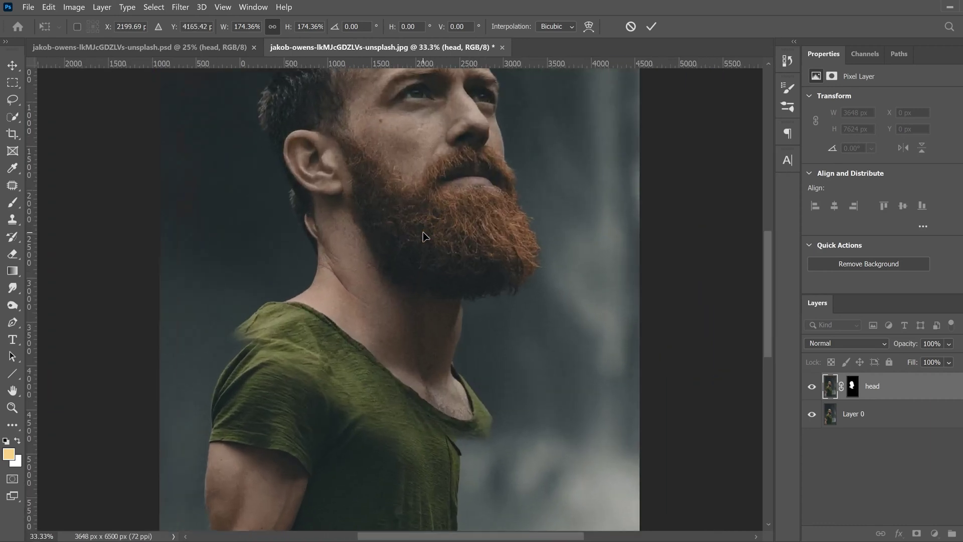
# Step: Reduce the head's scale to about 155.6% by adjusting both sides of the transform box
pyautogui.hotkey('ctrl', '-')
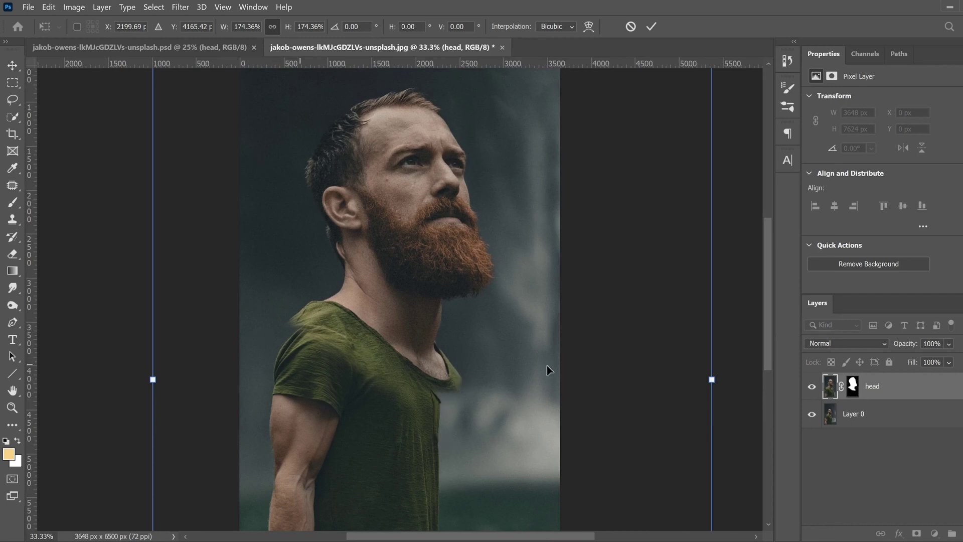
pyautogui.moveTo(711, 380); pyautogui.dragTo(670, 380)
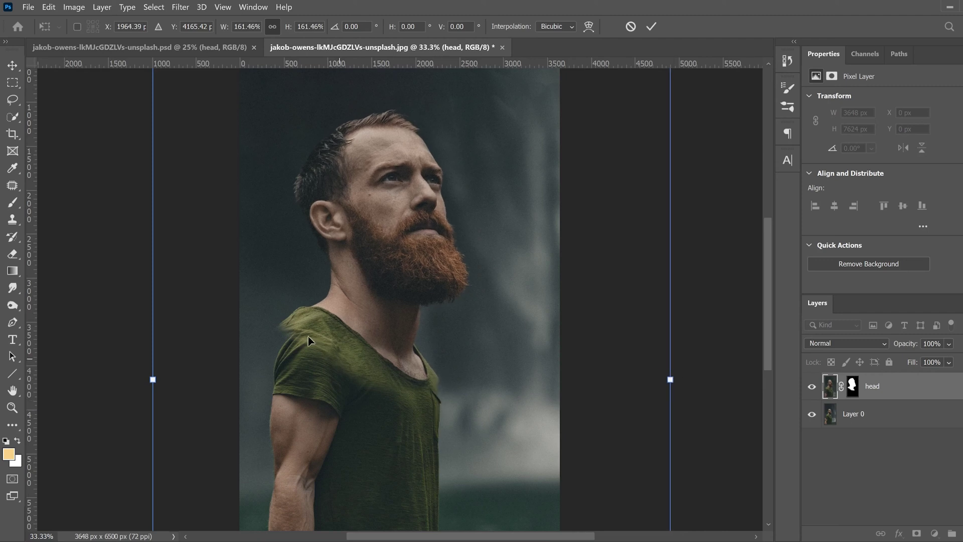
pyautogui.moveTo(153, 380); pyautogui.dragTo(164, 379)
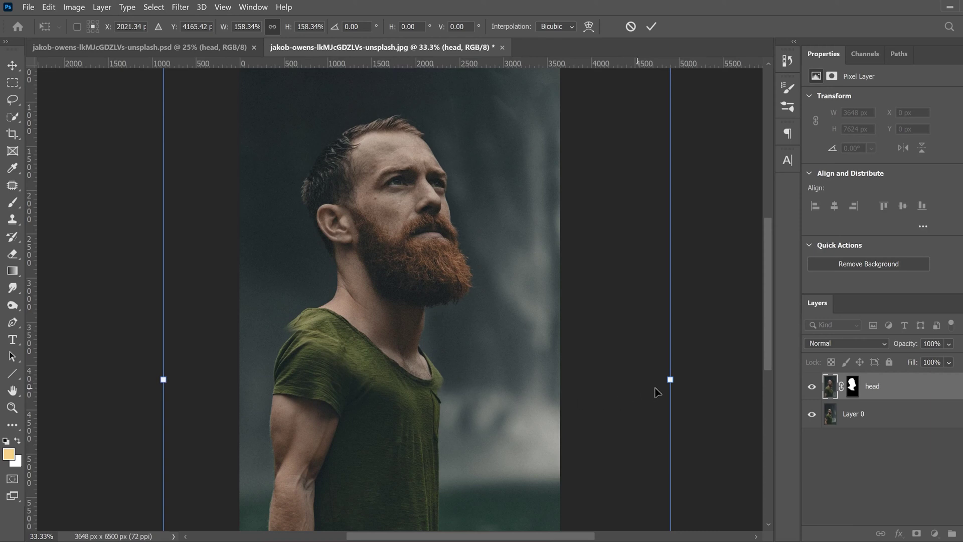
pyautogui.moveTo(670, 379); pyautogui.dragTo(662, 377)
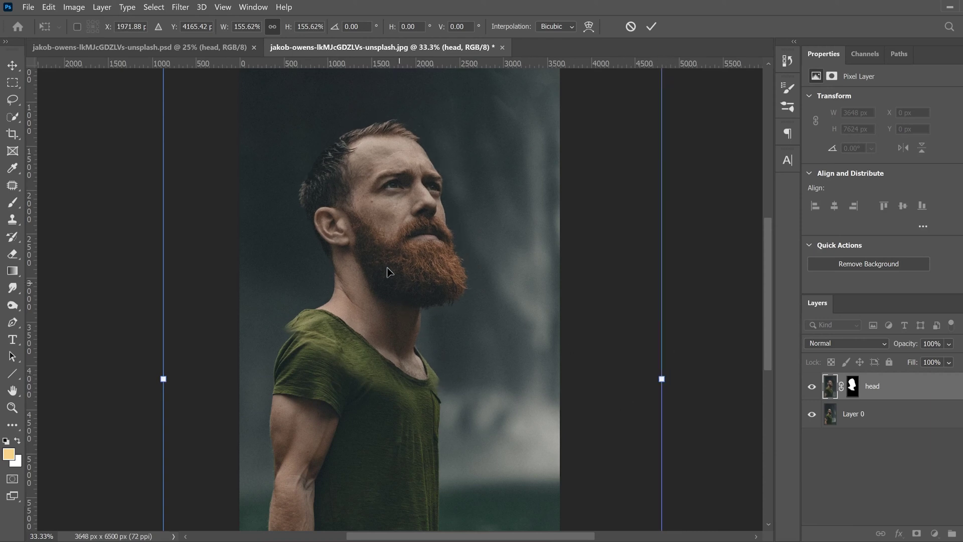
# Step: Lower the head onto the shirt, scale it to about 152% and apply the transform
pyautogui.moveTo(375, 245); pyautogui.dragTo(379, 255)
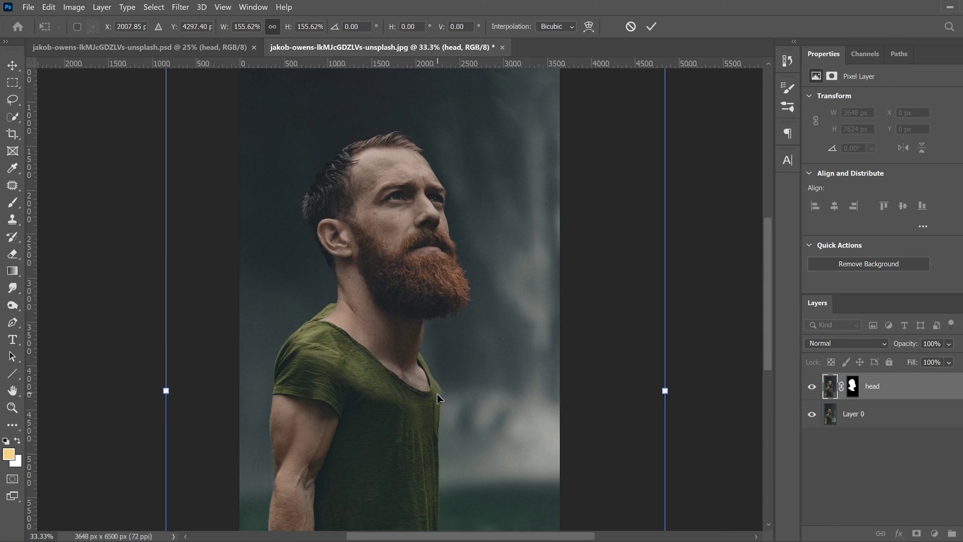
pyautogui.moveTo(666, 396); pyautogui.dragTo(653, 395)
pyautogui.moveTo(367, 366); pyautogui.dragTo(368, 370)
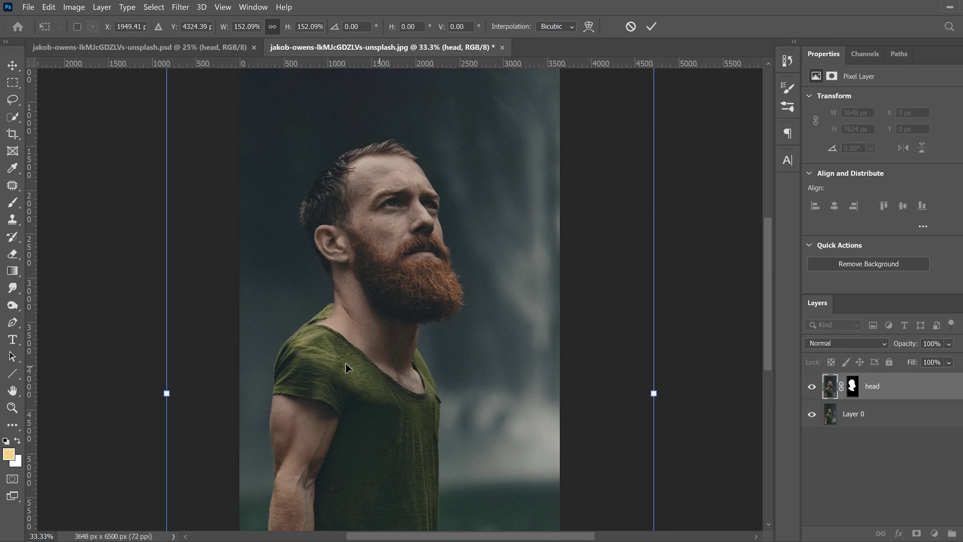
pyautogui.click(651, 28)
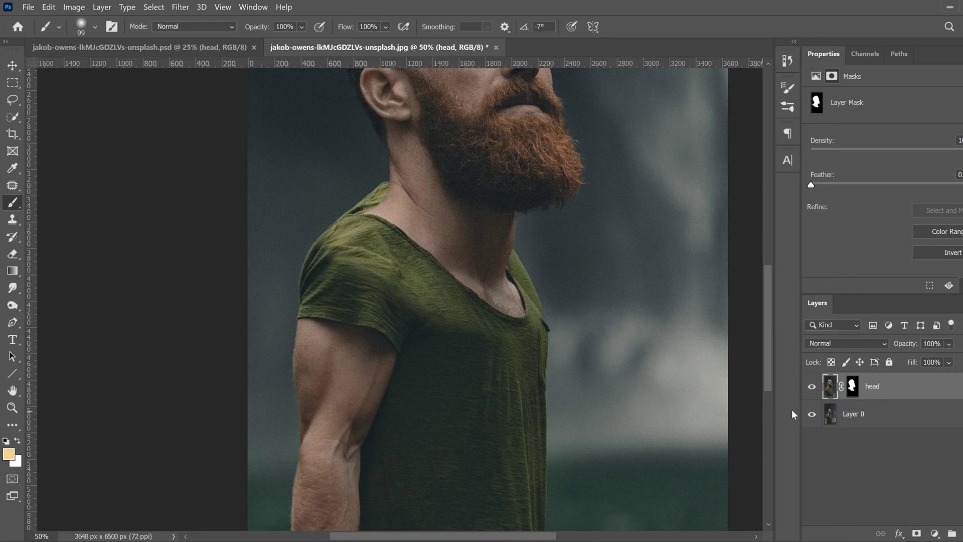
# Step: Blend the enlarged head's shirt into the shoulder and chest on the head mask with a 417 px black brush, 13% hardness, 52% opacity
pyautogui.click(853, 387)
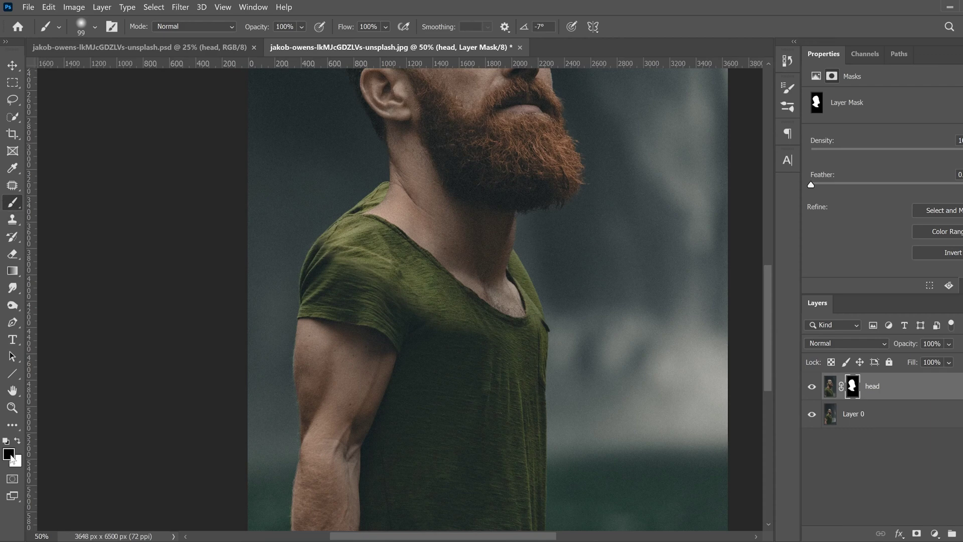
pyautogui.click(95, 27)
pyautogui.moveTo(114, 71); pyautogui.dragTo(144, 69)
pyautogui.moveTo(74, 102); pyautogui.dragTo(85, 102)
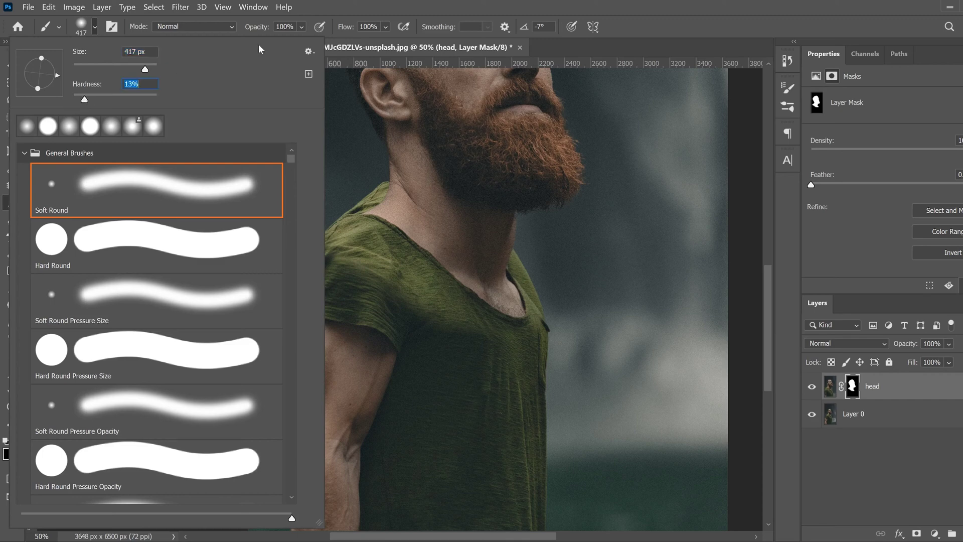
pyautogui.click(301, 27)
pyautogui.click(314, 41)
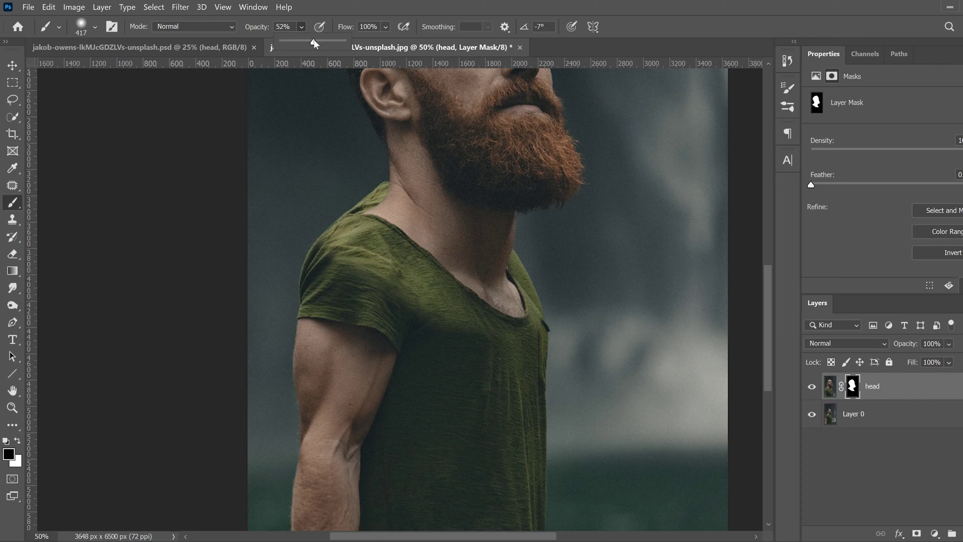
pyautogui.click(342, 5)
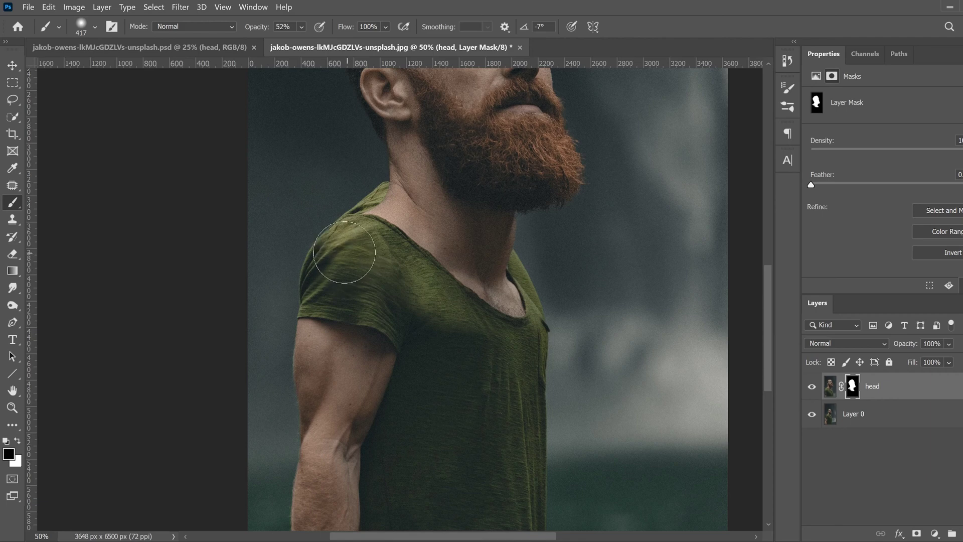
pyautogui.moveTo(344, 251)
pyautogui.mouseDown()
pyautogui.moveTo(402, 284)
pyautogui.moveTo(400, 275)
pyautogui.moveTo(449, 322)
pyautogui.moveTo(421, 291)
pyautogui.moveTo(474, 360)
pyautogui.mouseUp()
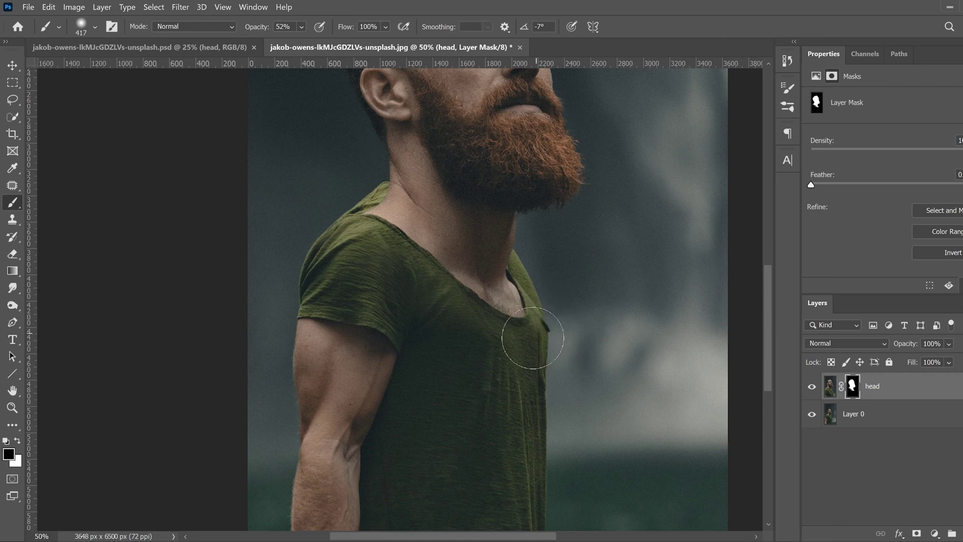
# Step: Blend the shirt edge near the pocket on the head mask with an 89 px, 0% hardness brush, and hide the head layer to compare
pyautogui.hotkey('ctrl', '+')
pyautogui.hotkey('ctrl', '+')
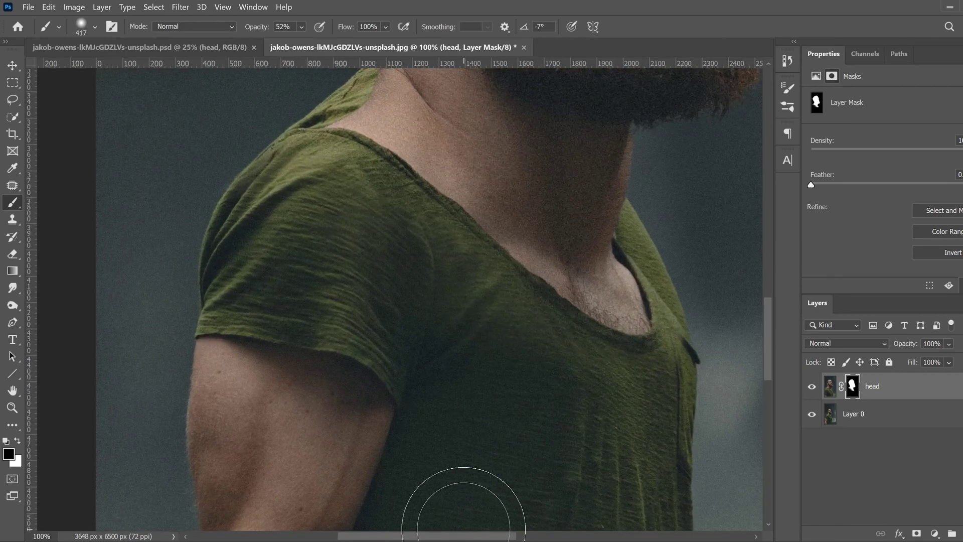
pyautogui.moveTo(451, 536); pyautogui.dragTo(510, 536)
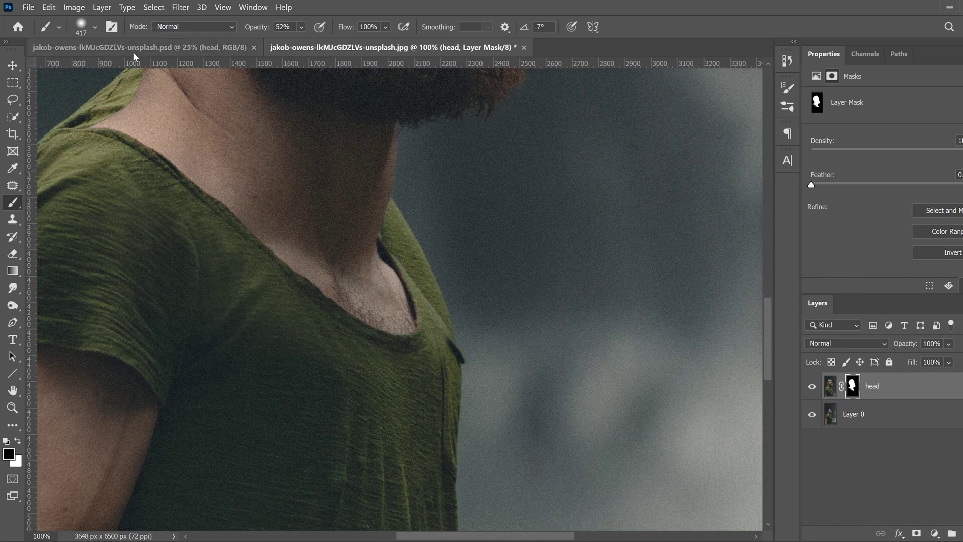
pyautogui.click(95, 26)
pyautogui.moveTo(144, 71)
pyautogui.mouseDown()
pyautogui.moveTo(102, 71)
pyautogui.moveTo(112, 71)
pyautogui.mouseUp()
pyautogui.moveTo(85, 102); pyautogui.dragTo(73, 100)
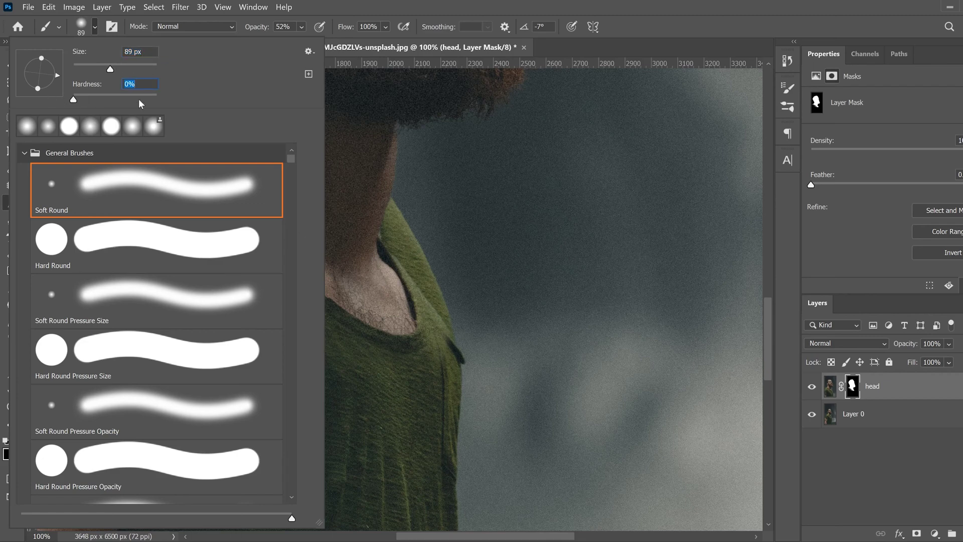
pyautogui.click(430, 343)
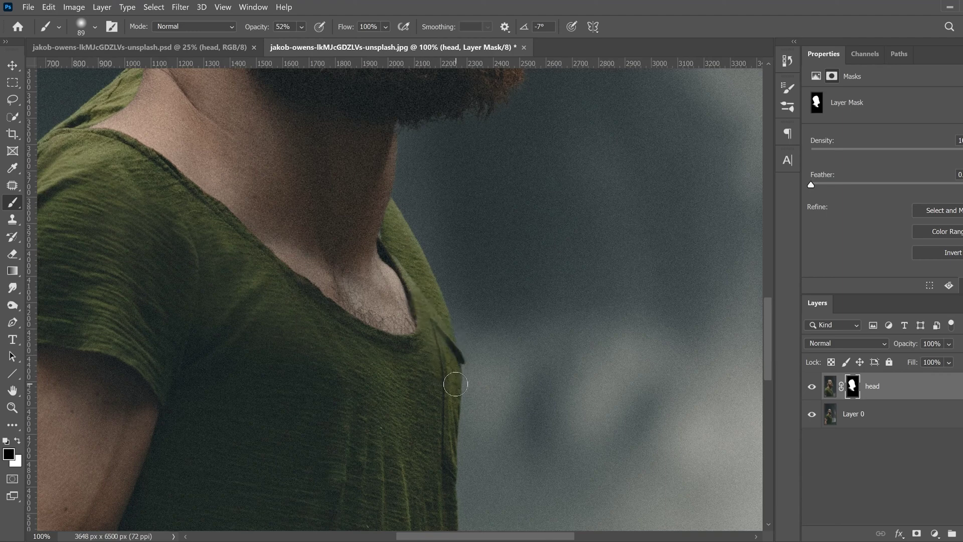
pyautogui.click(811, 387)
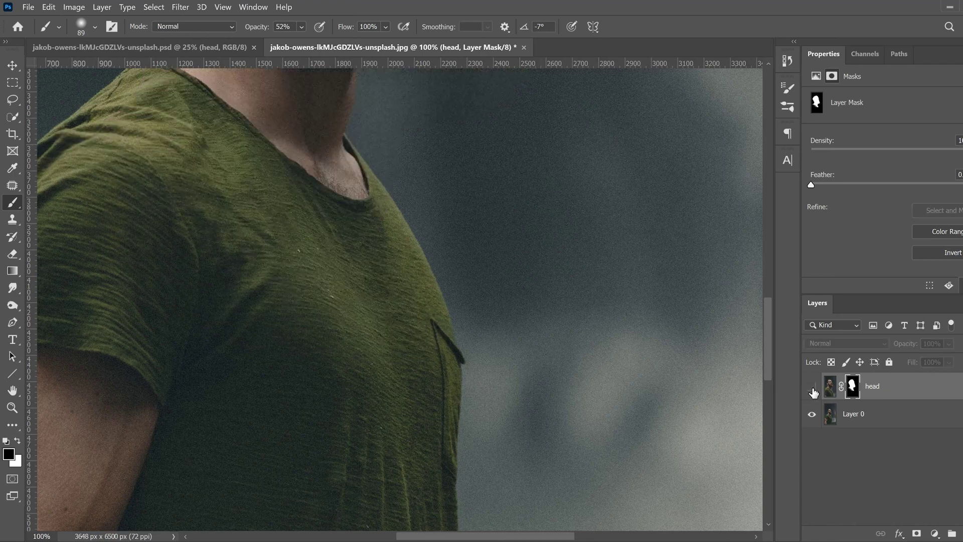
# Step: Show the head layer again and duplicate Layer 0
pyautogui.click(812, 387)
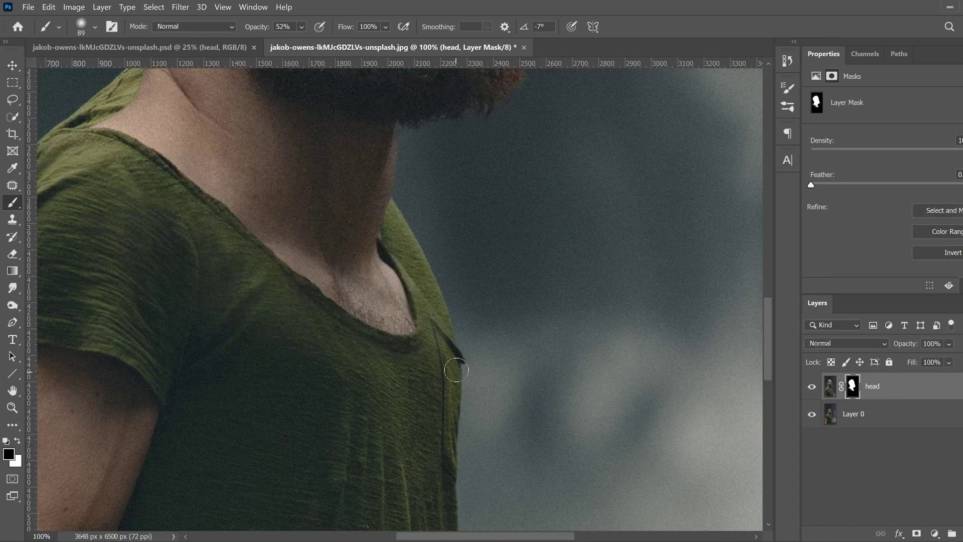
pyautogui.hotkey('ctrl', '-')
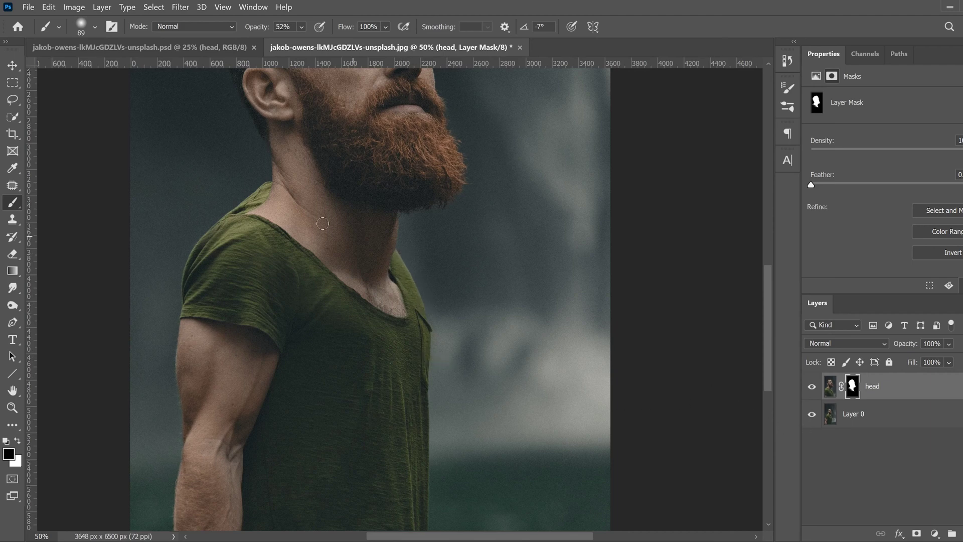
pyautogui.click(831, 416)
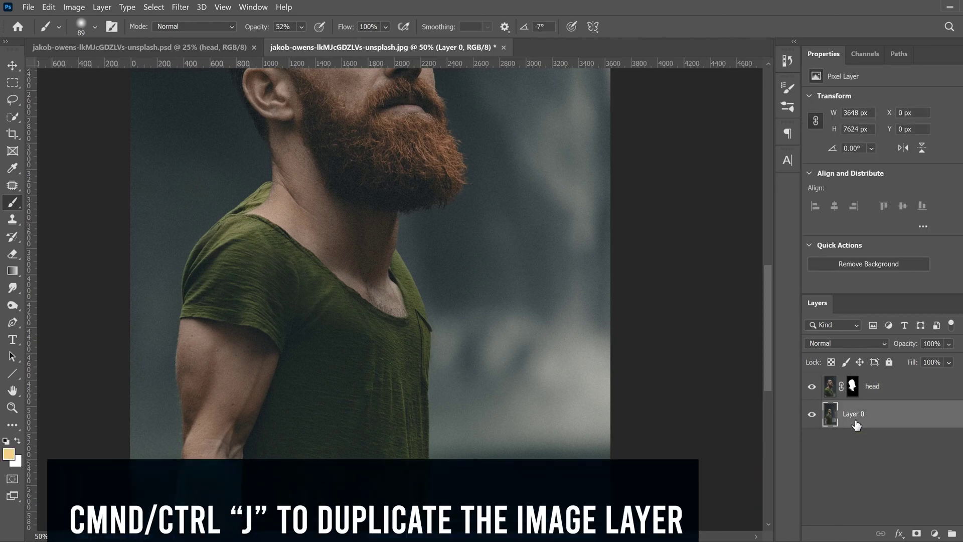
pyautogui.hotkey('ctrl', 'j')
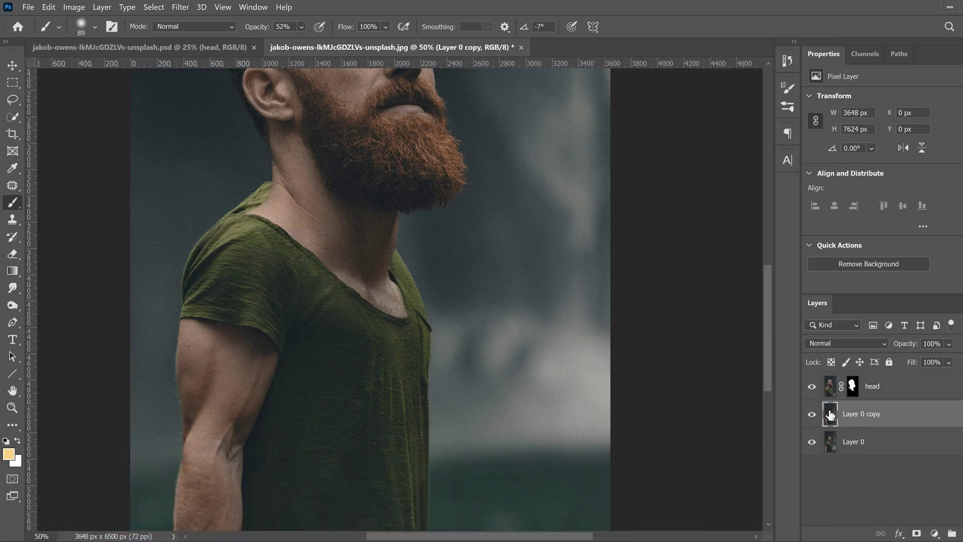
pyautogui.moveTo(574, 537); pyautogui.dragTo(569, 537)
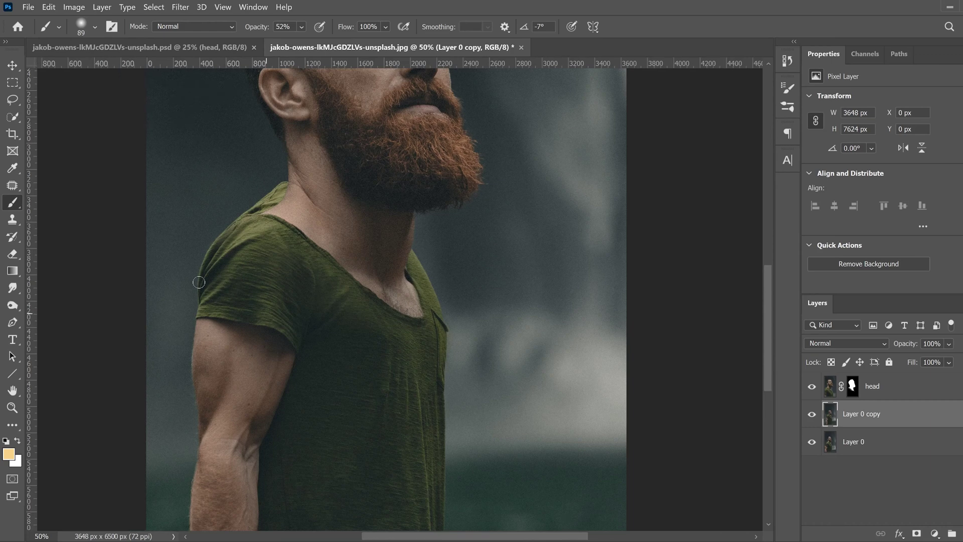
# Step: Choose the Clone Stamp tool for retouching the duplicated Layer 0
pyautogui.click(13, 222)
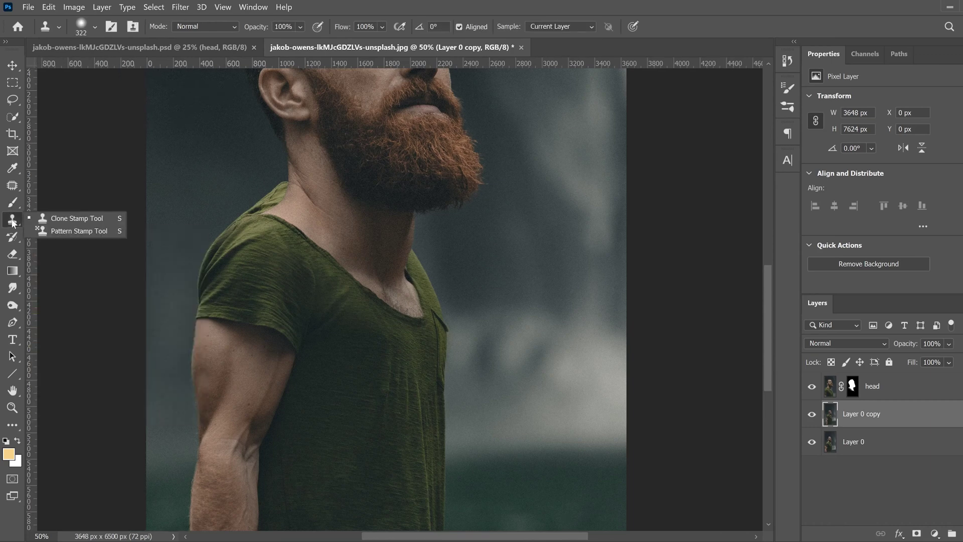
pyautogui.click(73, 217)
pyautogui.scroll(3, 65, 215)
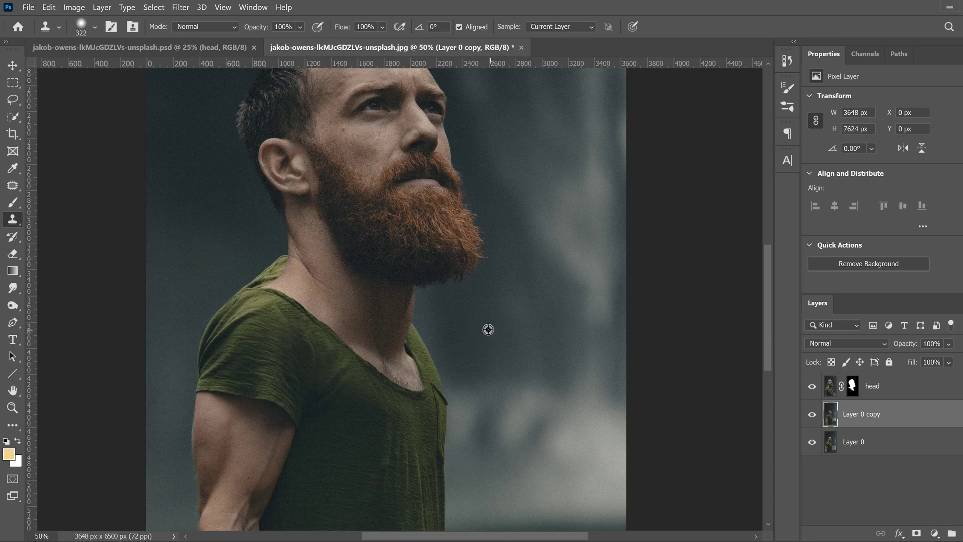
# Step: Try out the Clone Stamp by copying the man's original neck area onto the background, and undo the strokes
pyautogui.keyDown('alt'); pyautogui.click(488, 329); pyautogui.keyUp('alt')
pyautogui.click(372, 315)
pyautogui.click(348, 290)
pyautogui.hotkey('ctrl', 'z')
pyautogui.moveTo(571, 331)
pyautogui.mouseDown()
pyautogui.moveTo(592, 331)
pyautogui.moveTo(463, 333)
pyautogui.moveTo(473, 316)
pyautogui.moveTo(475, 192)
pyautogui.moveTo(501, 312)
pyautogui.moveTo(514, 329)
pyautogui.moveTo(506, 333)
pyautogui.moveTo(524, 326)
pyautogui.moveTo(536, 344)
pyautogui.moveTo(535, 319)
pyautogui.moveTo(506, 309)
pyautogui.moveTo(532, 326)
pyautogui.mouseUp()
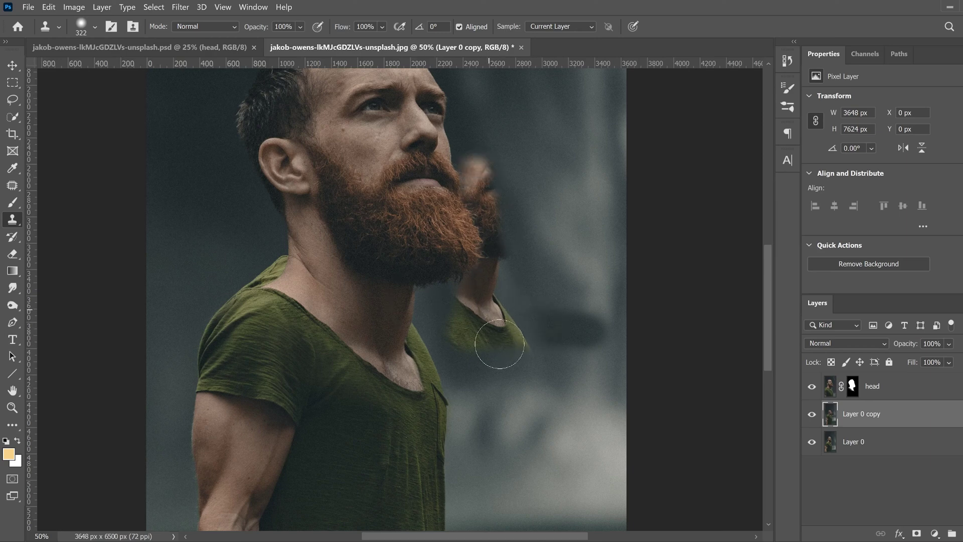
pyautogui.keyDown('alt'); pyautogui.click(376, 323); pyautogui.keyUp('alt')
pyautogui.moveTo(477, 327)
pyautogui.mouseDown()
pyautogui.moveTo(428, 334)
pyautogui.moveTo(434, 149)
pyautogui.moveTo(486, 102)
pyautogui.moveTo(513, 134)
pyautogui.moveTo(459, 241)
pyautogui.moveTo(511, 323)
pyautogui.moveTo(492, 270)
pyautogui.moveTo(508, 369)
pyautogui.moveTo(555, 337)
pyautogui.mouseUp()
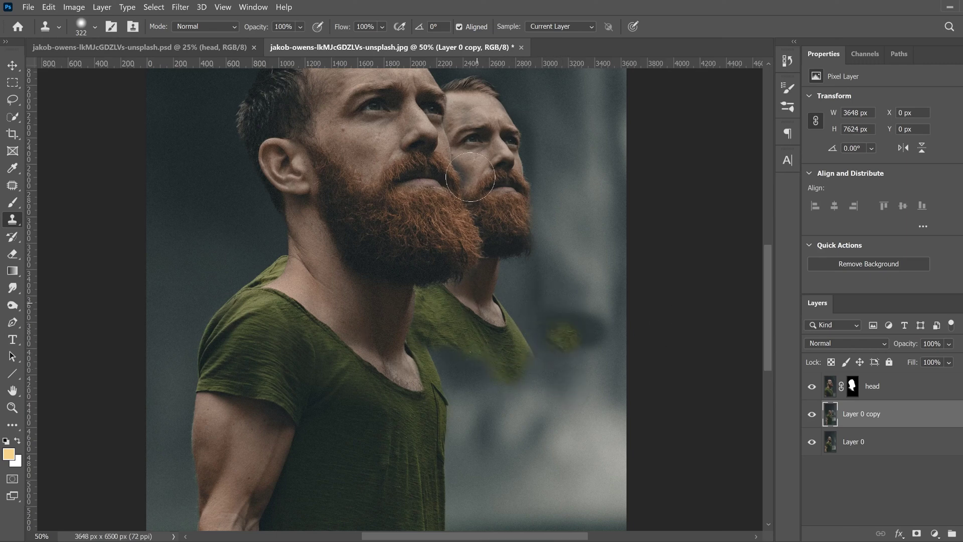
pyautogui.hotkey('ctrl', 'z')
pyautogui.hotkey('ctrl', 'z')
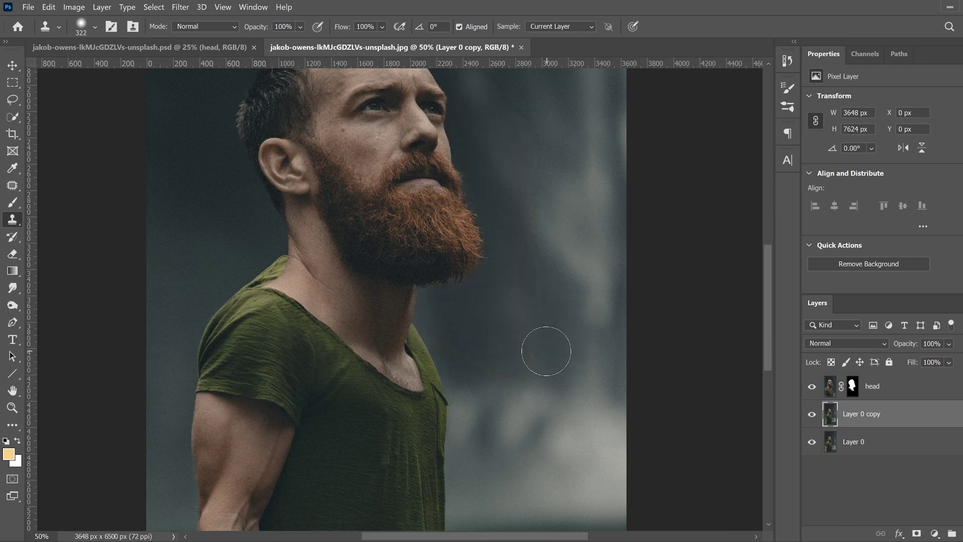
# Step: Clone the blurred background over the original shirt protruding behind the enlarged neck on Layer 0 copy, with a 322 px Clone Stamp
pyautogui.keyDown('alt'); pyautogui.click(481, 341); pyautogui.keyUp('alt')
pyautogui.moveTo(413, 329)
pyautogui.mouseDown()
pyautogui.moveTo(435, 367)
pyautogui.moveTo(408, 328)
pyautogui.moveTo(427, 348)
pyautogui.mouseUp()
pyautogui.hotkey('ctrl', 'z')
pyautogui.moveTo(445, 365)
pyautogui.mouseDown()
pyautogui.moveTo(410, 323)
pyautogui.moveTo(439, 369)
pyautogui.moveTo(415, 311)
pyautogui.moveTo(445, 370)
pyautogui.moveTo(465, 369)
pyautogui.moveTo(462, 411)
pyautogui.moveTo(428, 392)
pyautogui.moveTo(417, 376)
pyautogui.moveTo(437, 380)
pyautogui.mouseUp()
pyautogui.moveTo(434, 369)
pyautogui.mouseDown()
pyautogui.moveTo(437, 378)
pyautogui.moveTo(424, 370)
pyautogui.moveTo(439, 394)
pyautogui.moveTo(426, 370)
pyautogui.moveTo(457, 404)
pyautogui.mouseUp()
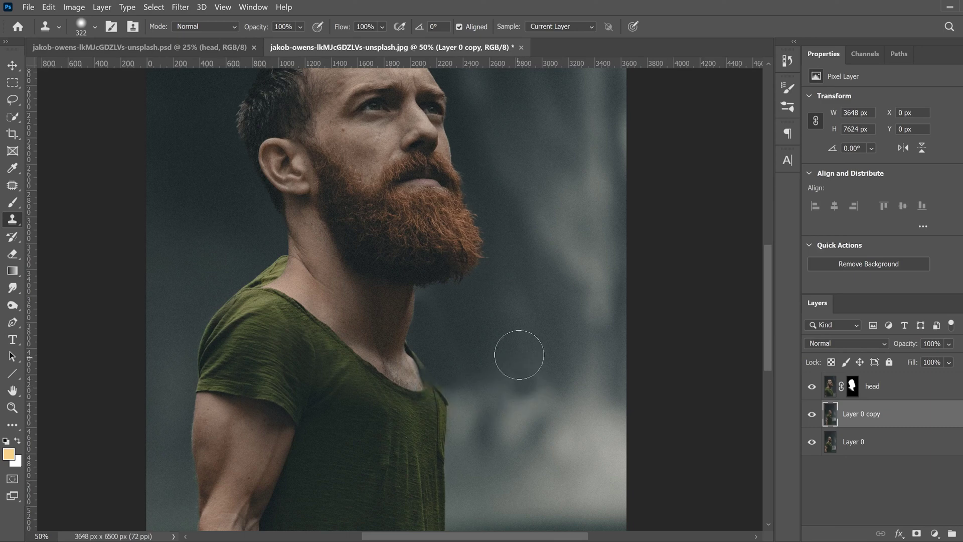
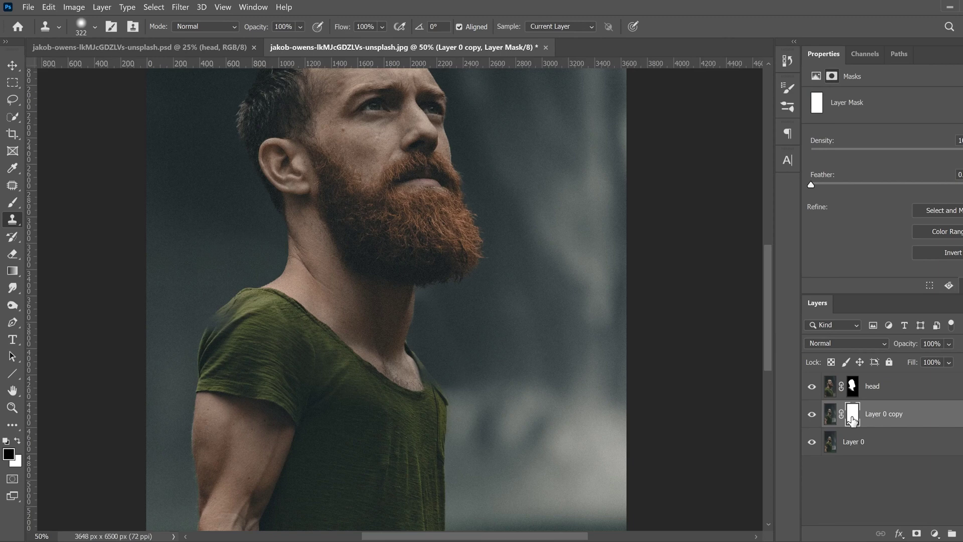
# Step: Restore the over-cloned shoulder on Layer 0 copy's layer mask with a 174 px black brush, 73% hardness, 52% opacity
pyautogui.click(14, 203)
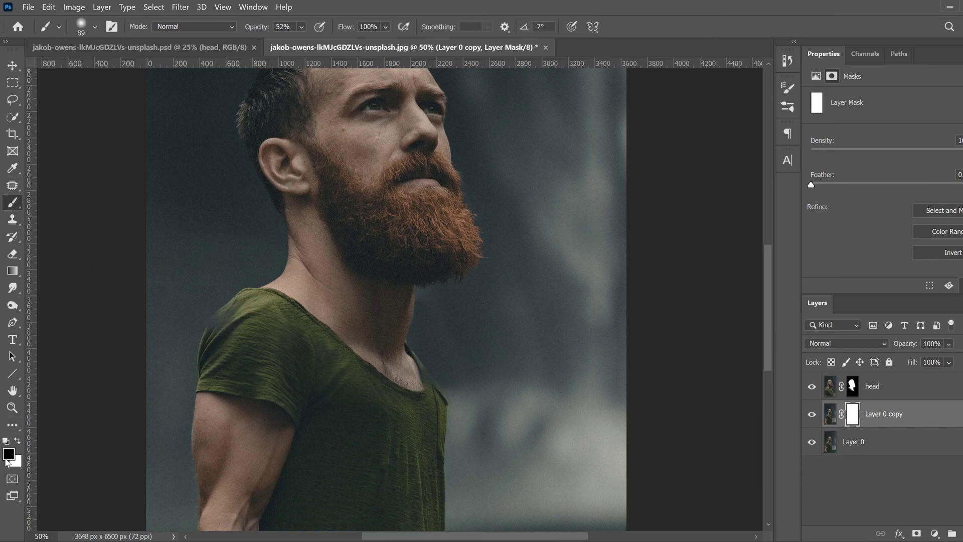
pyautogui.click(94, 28)
pyautogui.moveTo(118, 69); pyautogui.dragTo(120, 69)
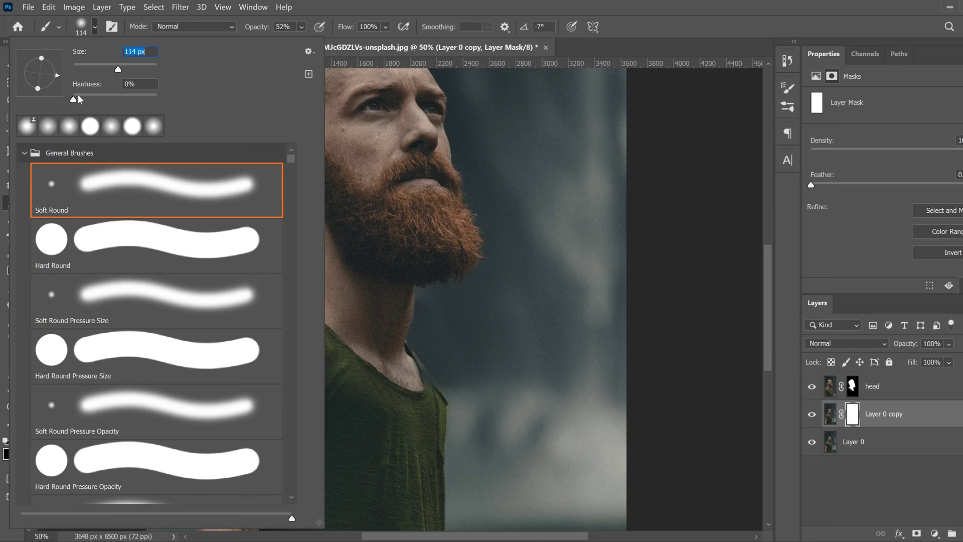
pyautogui.moveTo(79, 101); pyautogui.dragTo(90, 100)
pyautogui.moveTo(118, 69); pyautogui.dragTo(131, 68)
pyautogui.press('Return')
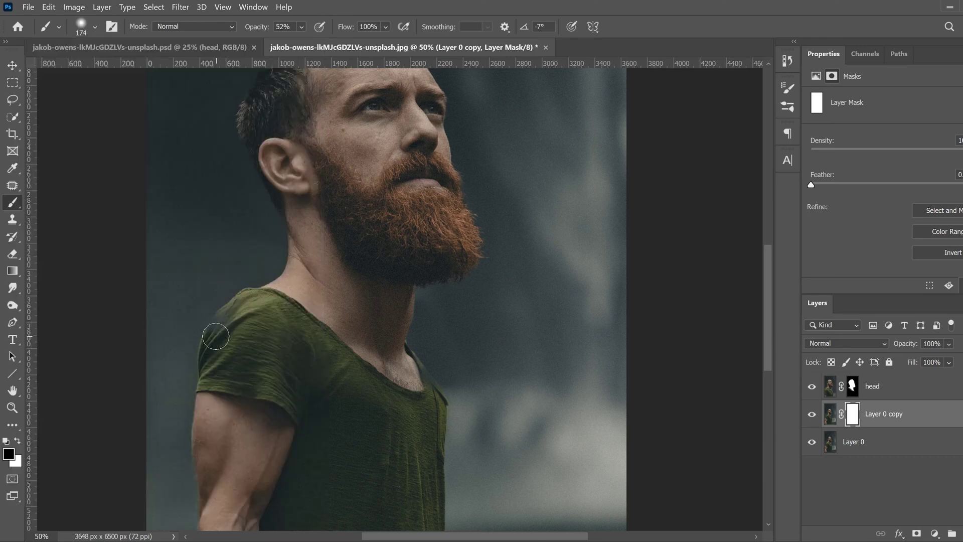
pyautogui.click(94, 28)
pyautogui.moveTo(88, 100); pyautogui.dragTo(135, 100)
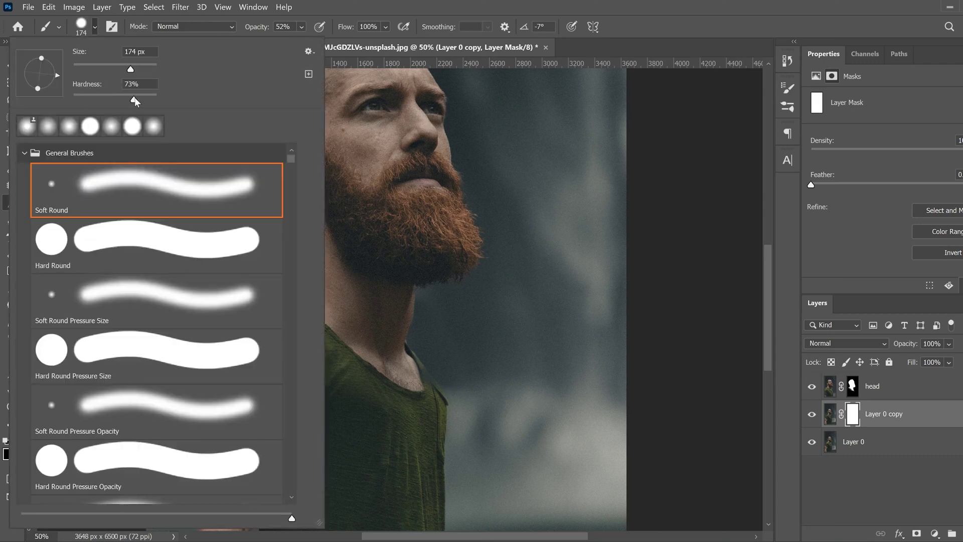
pyautogui.press('Return')
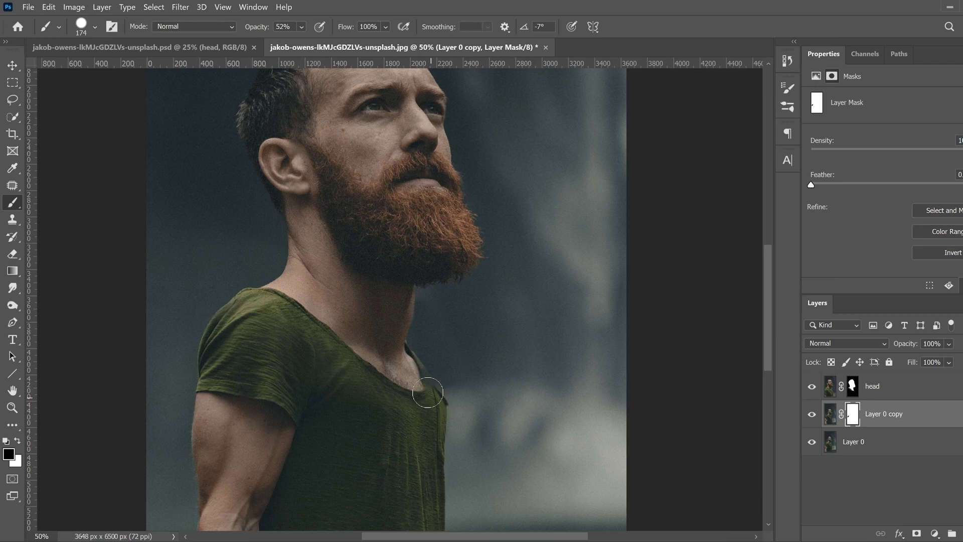
# Step: Restore the shirt edge between the collar and pocket on Layer 0 copy's mask with a 28 px black brush, 81% hardness
pyautogui.hotkey('ctrl', '+')
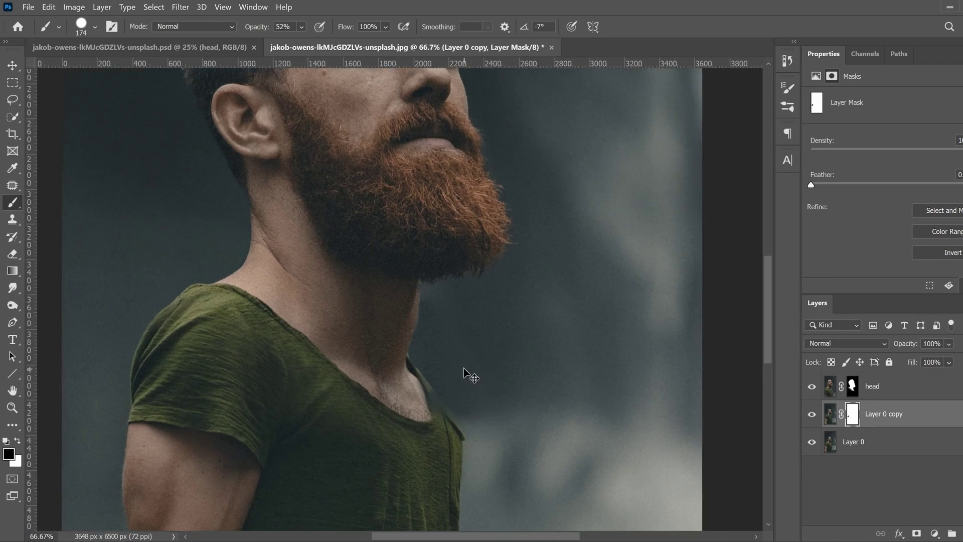
pyautogui.hotkey('ctrl', '+')
pyautogui.scroll(-2, 464, 368)
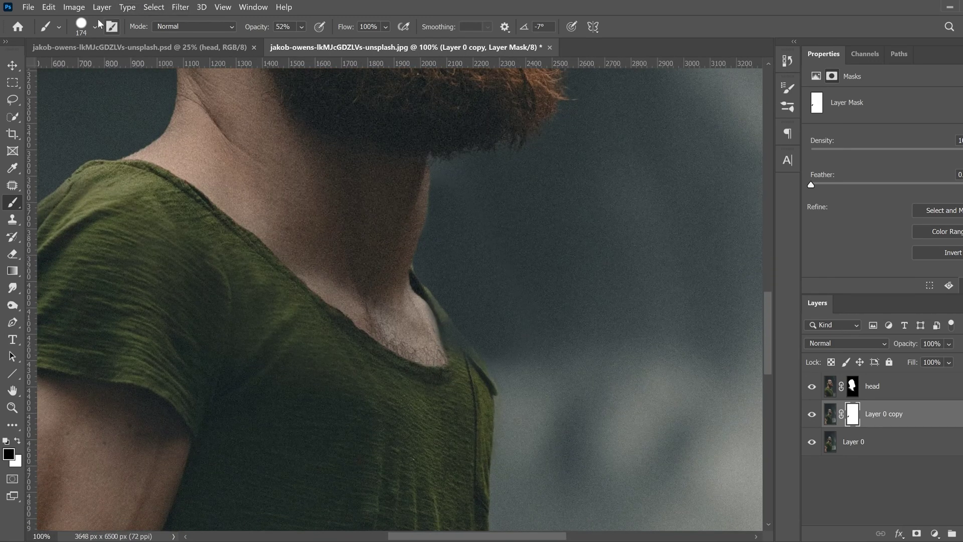
pyautogui.click(95, 27)
pyautogui.moveTo(104, 69); pyautogui.dragTo(84, 69)
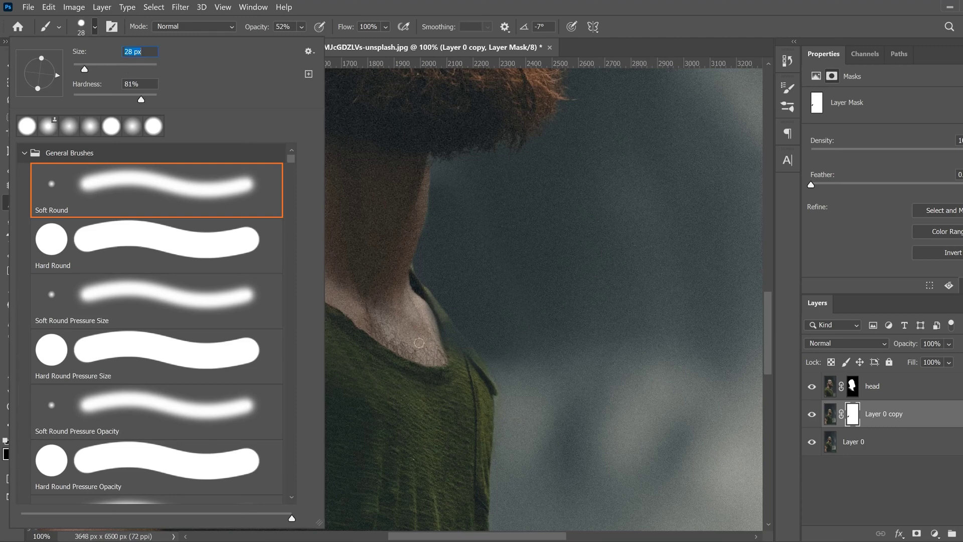
pyautogui.click(453, 354)
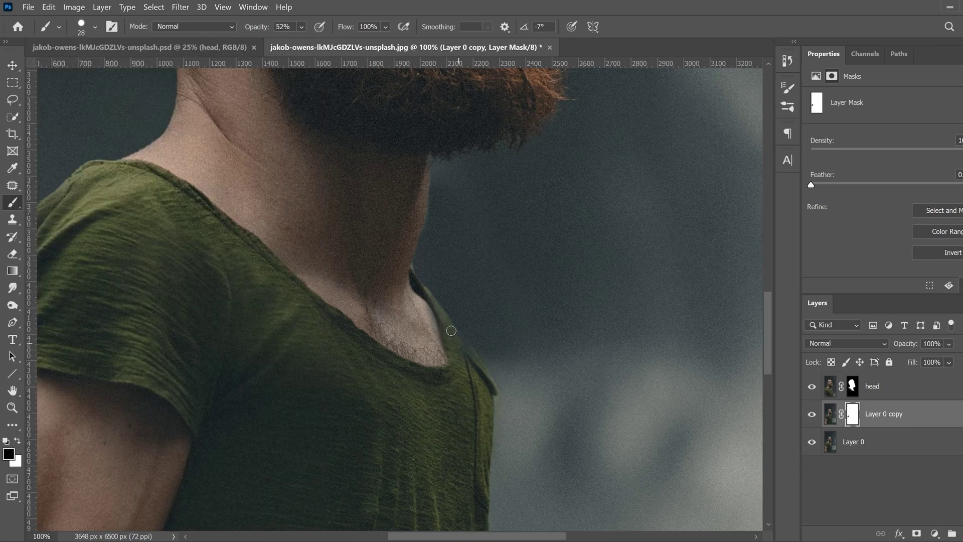
pyautogui.moveTo(460, 335); pyautogui.dragTo(477, 367)
# Step: Refine the shirt edge along the front of the neckline on the same mask with 45 px and 25 px brushes
pyautogui.click(95, 27)
pyautogui.moveTo(87, 69); pyautogui.dragTo(93, 70)
pyautogui.click(448, 324)
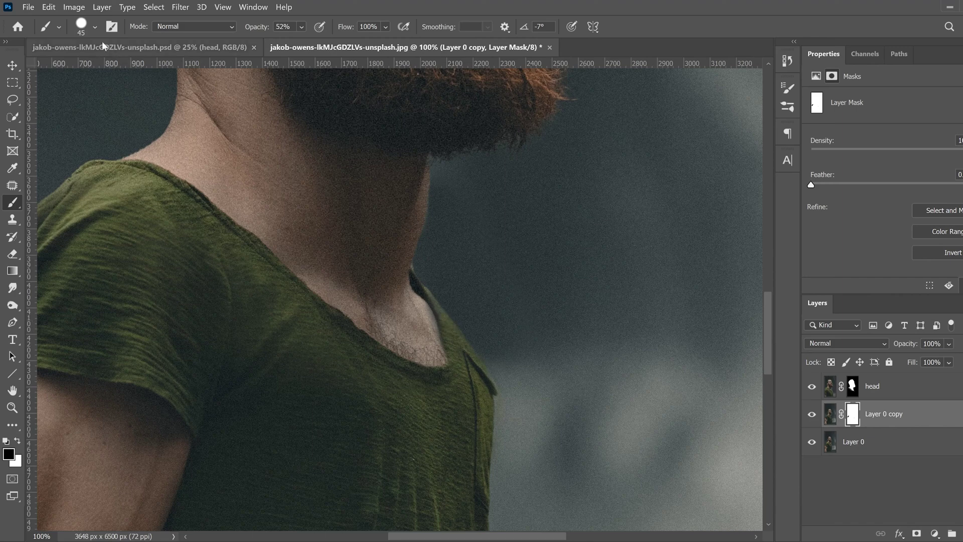
pyautogui.click(95, 27)
pyautogui.moveTo(93, 72); pyautogui.dragTo(84, 70)
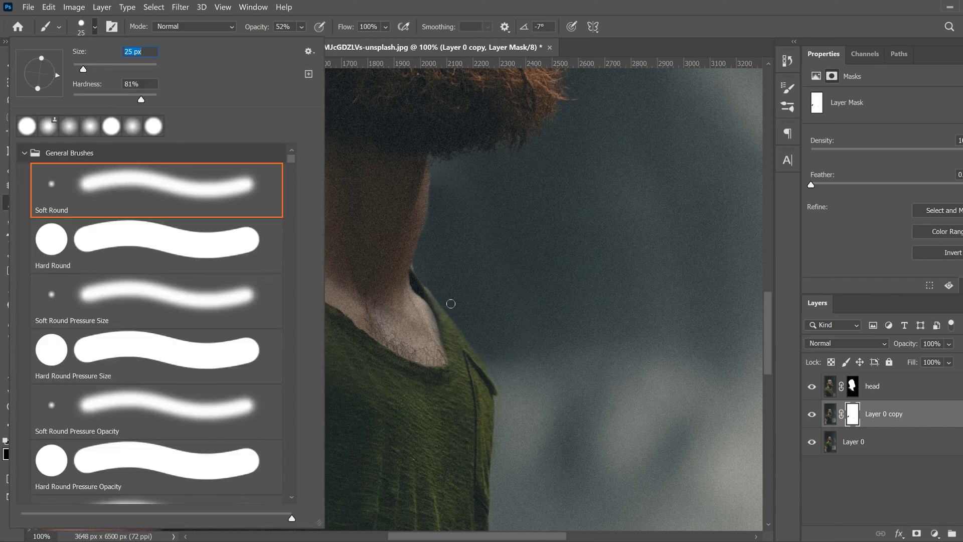
pyautogui.click(427, 290)
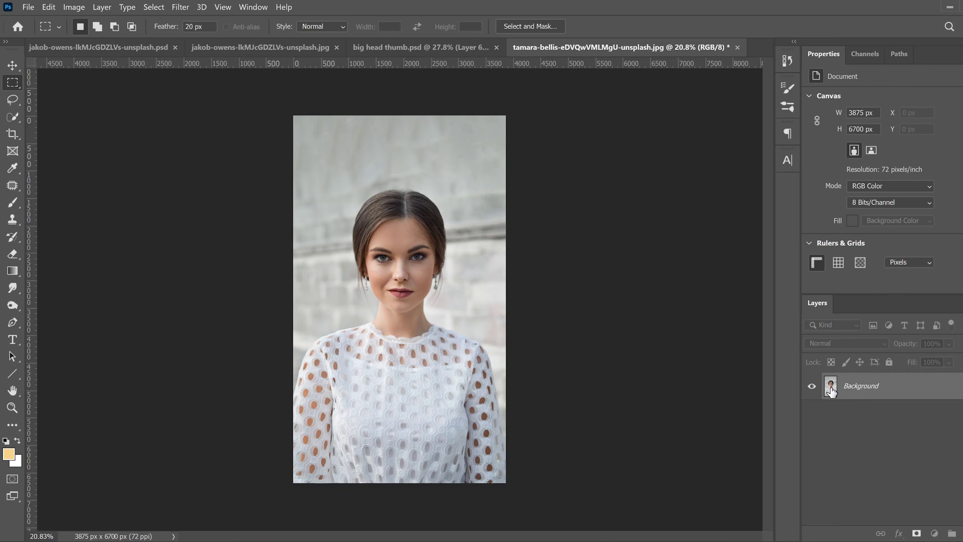
# Step: In the woman's portrait document, duplicate the Background layer, mask the copy with a Select Subject selection, and hide the Background
pyautogui.hotkey('ctrl', 'j')
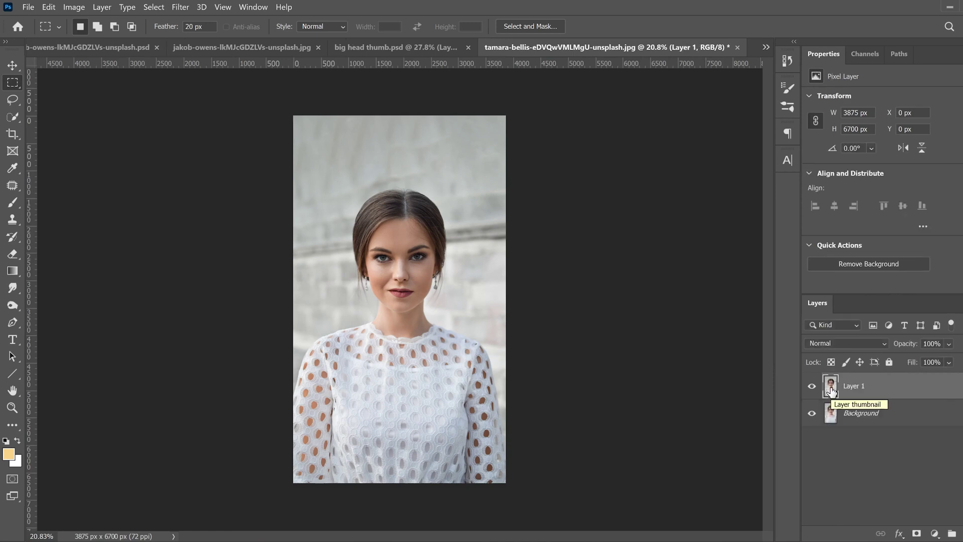
pyautogui.click(12, 117)
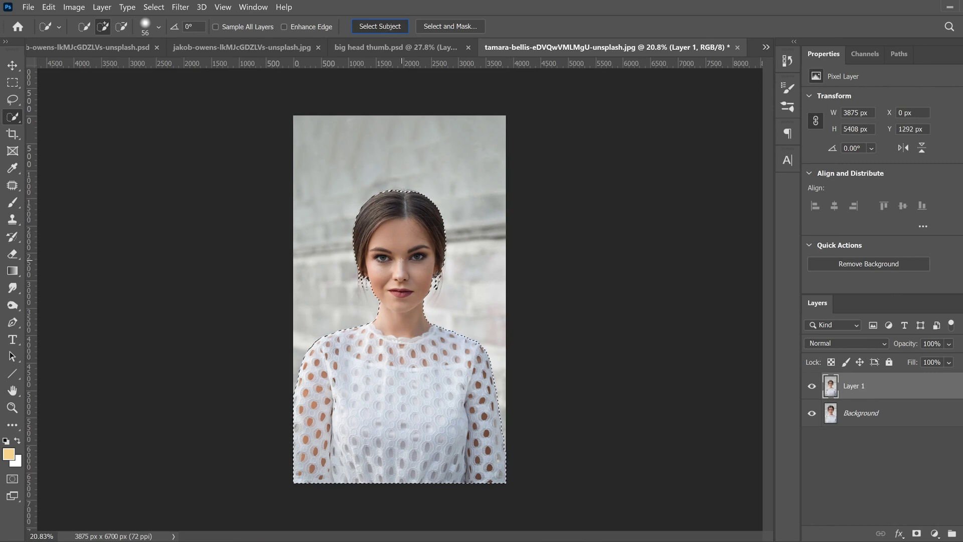
pyautogui.click(916, 534)
pyautogui.click(811, 412)
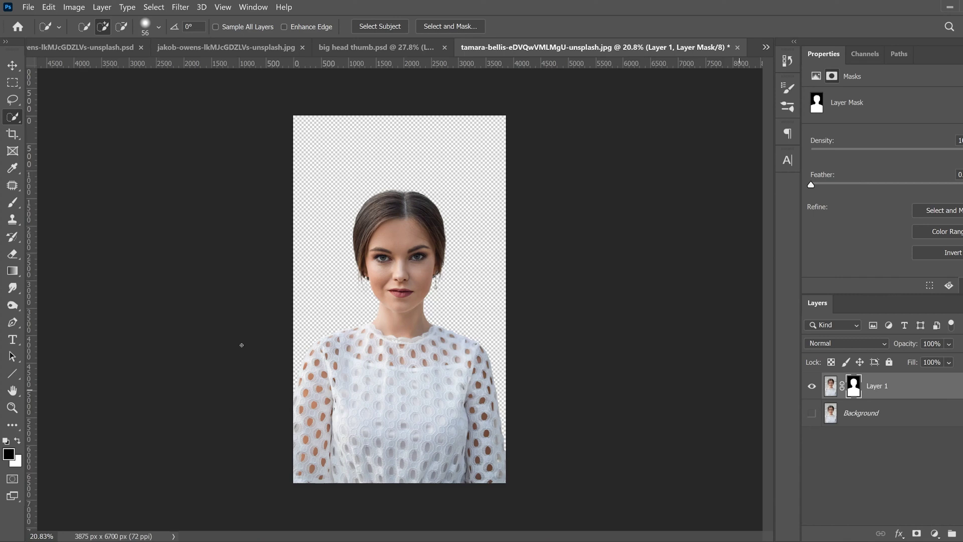
# Step: Mask out the woman's dress and shoulders on Layer 1 with a 1102 px black brush, 86% hardness, 100% opacity
pyautogui.click(12, 202)
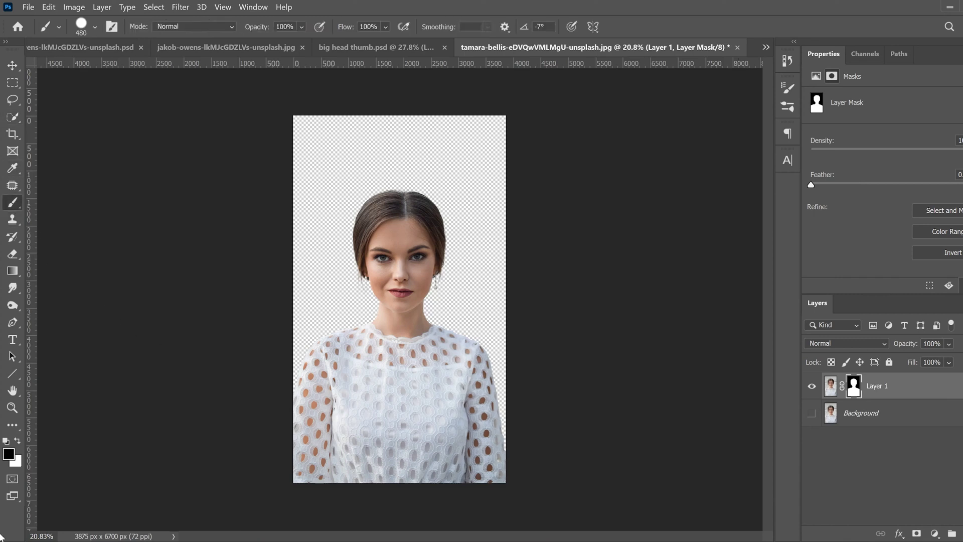
pyautogui.click(94, 27)
pyautogui.moveTo(146, 70); pyautogui.dragTo(150, 69)
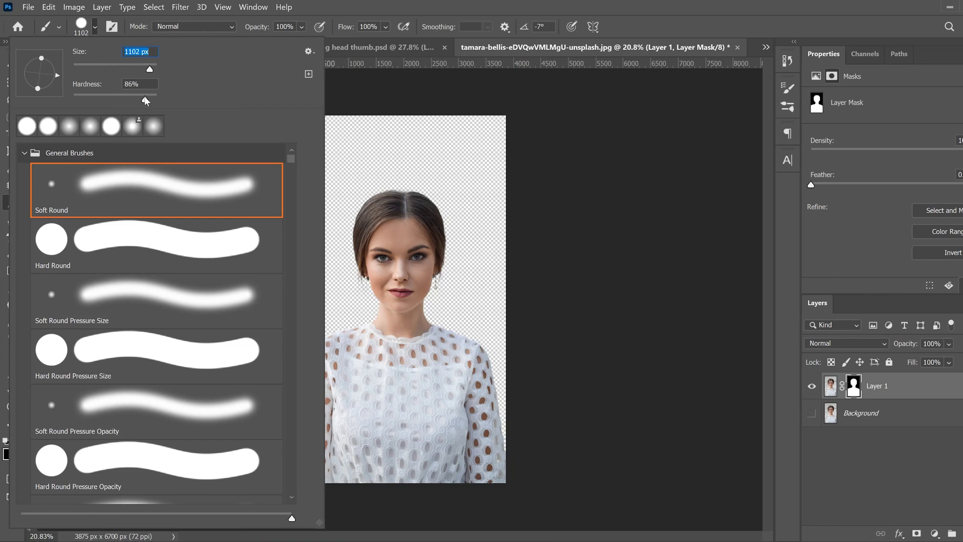
pyautogui.moveTo(430, 374)
pyautogui.mouseDown()
pyautogui.moveTo(424, 421)
pyautogui.moveTo(232, 437)
pyautogui.moveTo(306, 488)
pyautogui.moveTo(535, 479)
pyautogui.moveTo(504, 454)
pyautogui.moveTo(298, 400)
pyautogui.moveTo(401, 392)
pyautogui.moveTo(358, 353)
pyautogui.moveTo(448, 354)
pyautogui.moveTo(349, 350)
pyautogui.mouseUp()
pyautogui.hotkey('ctrl', '+')
pyautogui.hotkey('ctrl', '+')
pyautogui.hotkey('ctrl', '+')
pyautogui.hotkey('ctrl', '+')
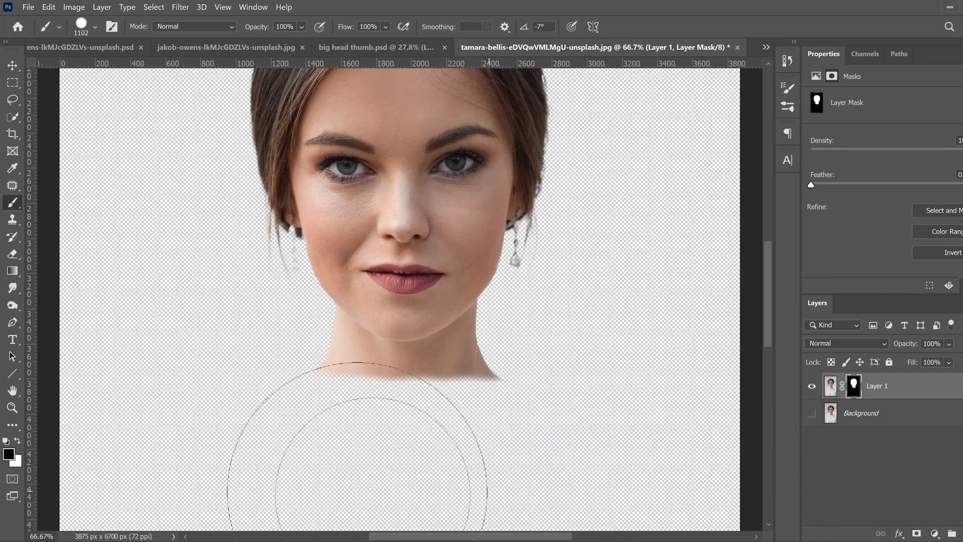
# Step: Mask out the woman's neck below the jawline on Layer 1 with a 291 px black brush at 72% hardness
pyautogui.click(95, 28)
pyautogui.moveTo(148, 70)
pyautogui.mouseDown()
pyautogui.moveTo(140, 70)
pyautogui.moveTo(134, 103)
pyautogui.mouseUp()
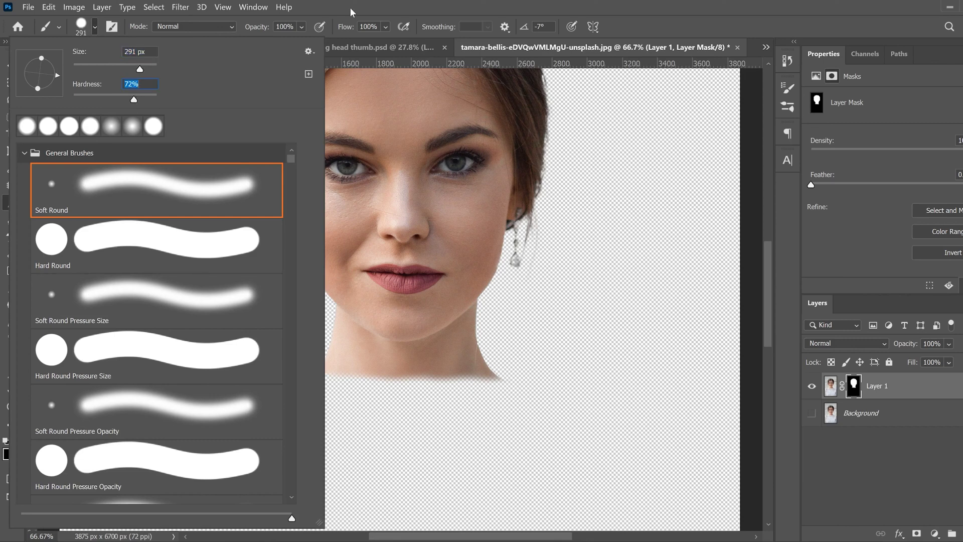
pyautogui.click(344, 483)
pyautogui.moveTo(313, 345)
pyautogui.mouseDown()
pyautogui.moveTo(312, 324)
pyautogui.moveTo(364, 359)
pyautogui.moveTo(420, 365)
pyautogui.moveTo(497, 323)
pyautogui.mouseUp()
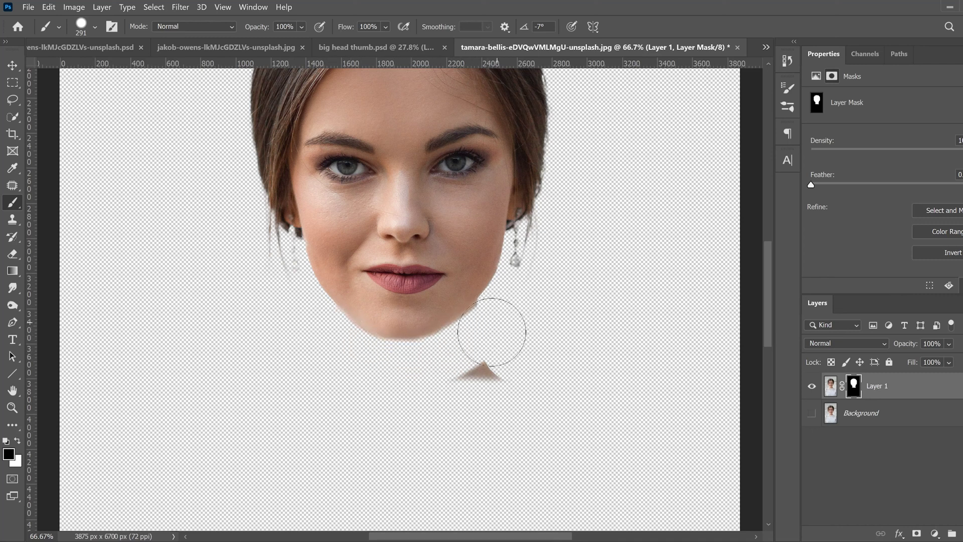
pyautogui.moveTo(489, 343); pyautogui.dragTo(423, 415)
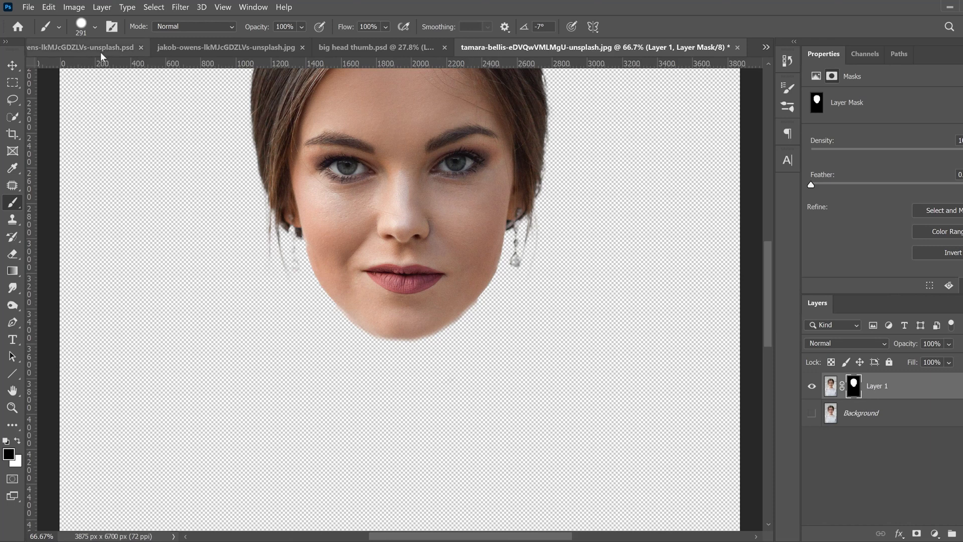
# Step: Refine the chin and jaw edge on Layer 1's mask with a 291 px brush at 84% hardness, using white and black
pyautogui.click(94, 29)
pyautogui.moveTo(136, 103); pyautogui.dragTo(145, 102)
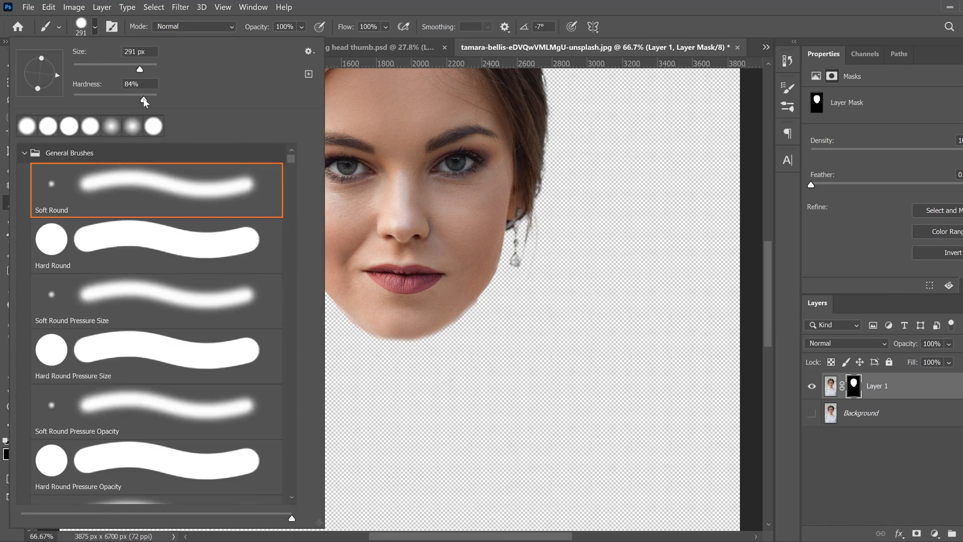
pyautogui.press('Return')
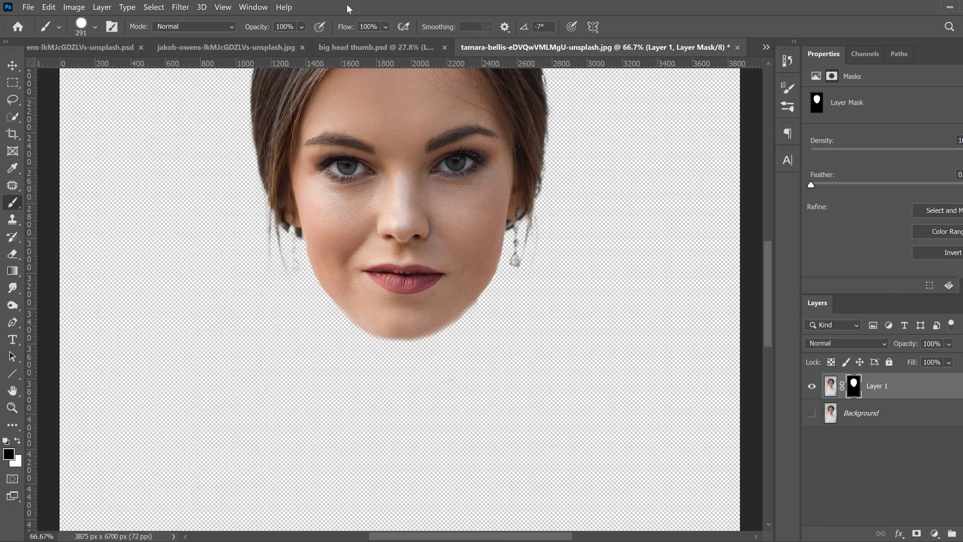
pyautogui.click(19, 441)
pyautogui.moveTo(357, 291)
pyautogui.mouseDown()
pyautogui.moveTo(353, 312)
pyautogui.moveTo(412, 324)
pyautogui.moveTo(441, 296)
pyautogui.mouseUp()
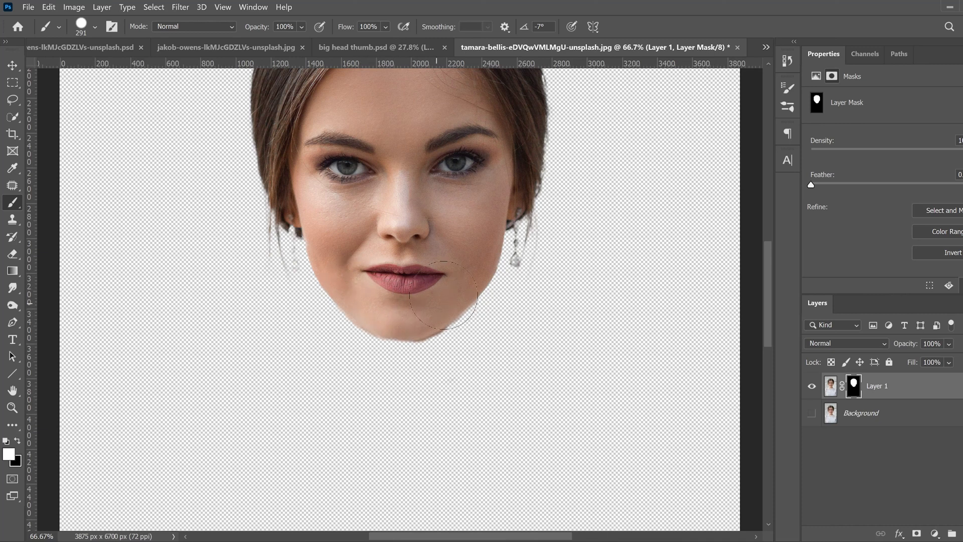
pyautogui.click(19, 441)
pyautogui.moveTo(404, 367)
pyautogui.mouseDown()
pyautogui.moveTo(422, 369)
pyautogui.moveTo(465, 346)
pyautogui.moveTo(500, 313)
pyautogui.mouseUp()
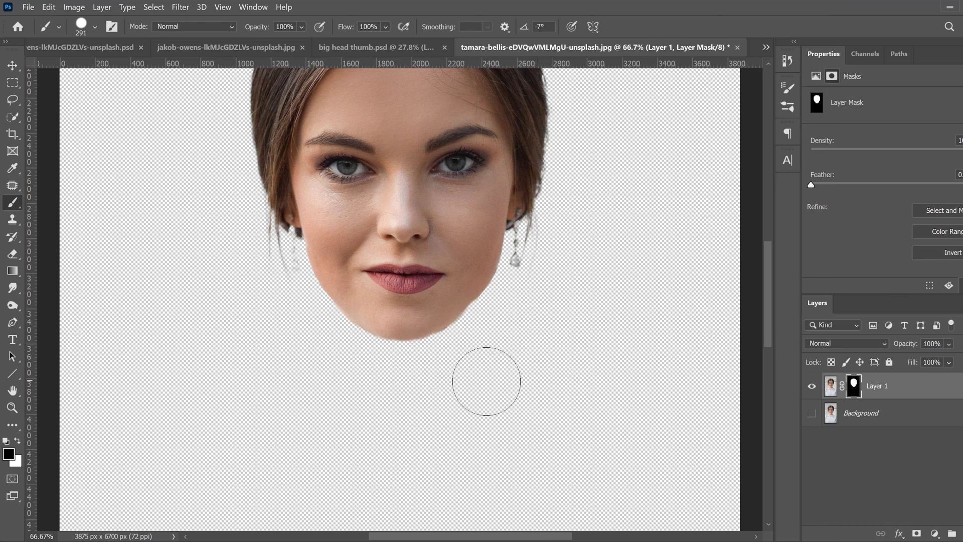
# Step: Show the Background layer and scale the woman's head on Layer 1 proportionally to 163.85% with Free Transform
pyautogui.hotkey('ctrl', '-')
pyautogui.hotkey('ctrl', '-')
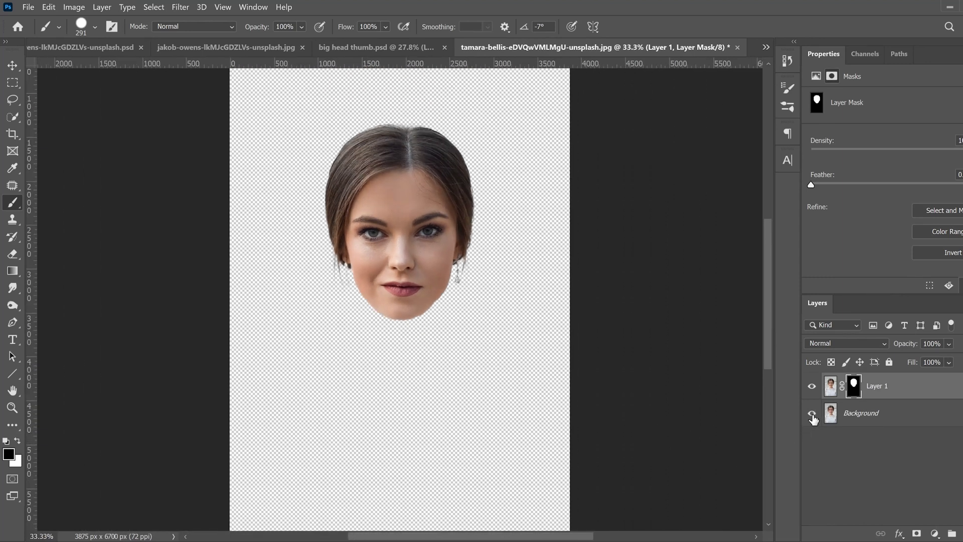
pyautogui.click(812, 413)
pyautogui.click(831, 387)
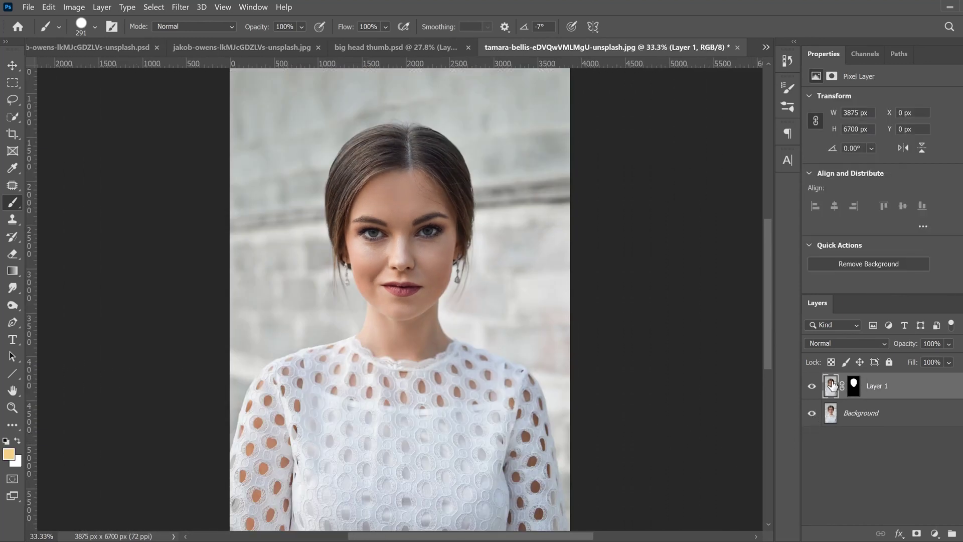
pyautogui.hotkey('ctrl', 't')
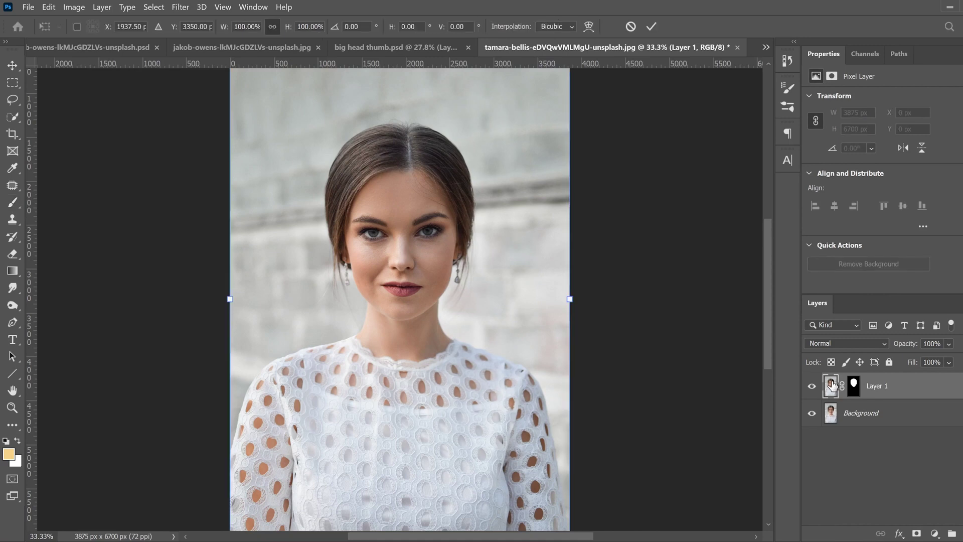
pyautogui.moveTo(230, 300); pyautogui.dragTo(155, 299)
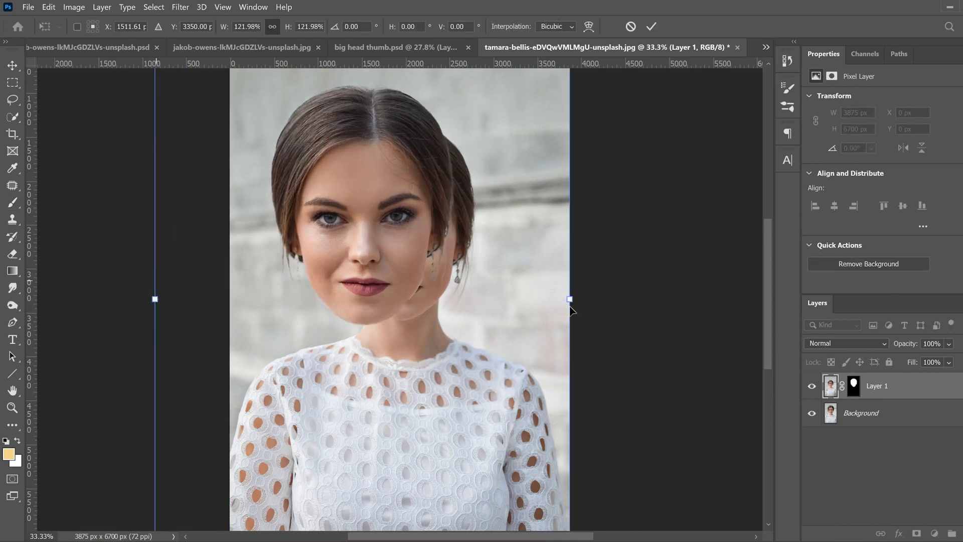
pyautogui.moveTo(568, 300); pyautogui.dragTo(732, 279)
pyautogui.moveTo(492, 276); pyautogui.dragTo(411, 275)
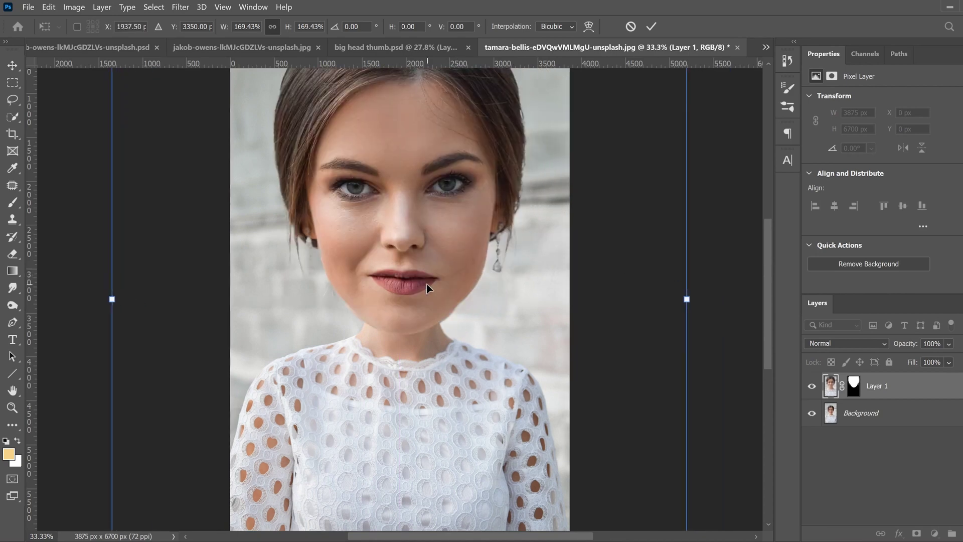
pyautogui.hotkey('ctrl', '-')
pyautogui.hotkey('ctrl', '-')
pyautogui.moveTo(542, 299); pyautogui.dragTo(533, 299)
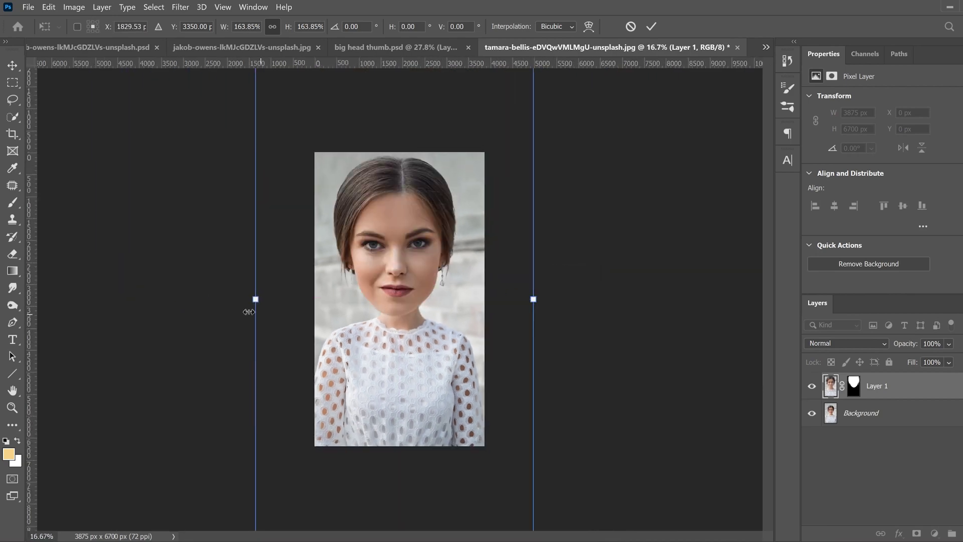
pyautogui.click(651, 26)
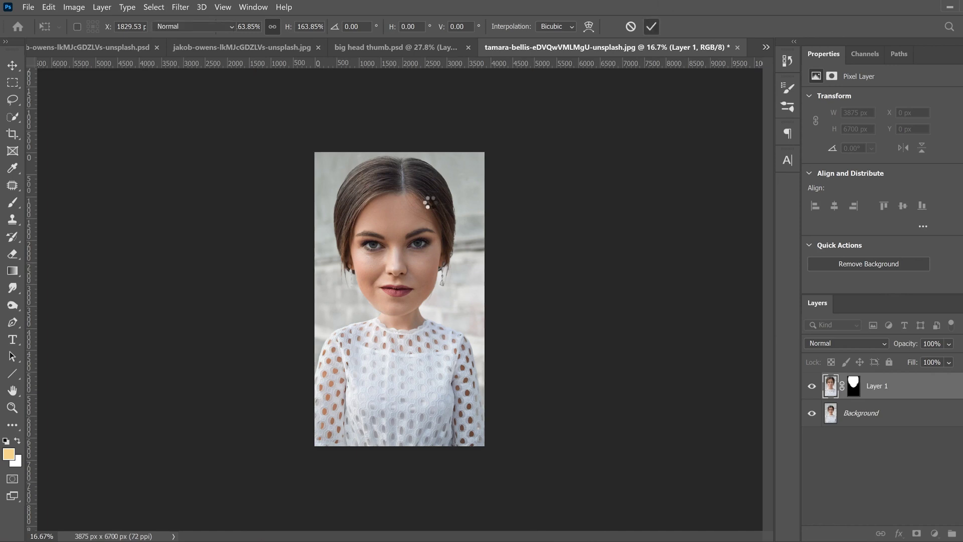
pyautogui.press('b')
pyautogui.click(48, 7)
pyautogui.click(61, 17)
# Step: Move the enlarged head on Layer 1 right and up to about X -1237 px, Y -2260 px, centering it over the neck
pyautogui.click(12, 66)
pyautogui.moveTo(428, 234); pyautogui.dragTo(438, 234)
pyautogui.press('Up')
pyautogui.press('Up')
pyautogui.press('Up')
pyautogui.press('Up')
pyautogui.press('Up')
pyautogui.press('Up')
pyautogui.press('Up')
pyautogui.press('Up')
pyautogui.press('Up')
pyautogui.press('Up')
pyautogui.press('Up')
pyautogui.press('Up')
pyautogui.press('Up')
pyautogui.press('Up')
pyautogui.press('Up')
pyautogui.press('Up')
pyautogui.press('Up')
pyautogui.press('Up')
pyautogui.press('Up')
pyautogui.press('Up')
pyautogui.press('Down')
pyautogui.press('Down')
pyautogui.press('Down')
pyautogui.press('Down')
pyautogui.press('Down')
pyautogui.press('Down')
pyautogui.press('Down')
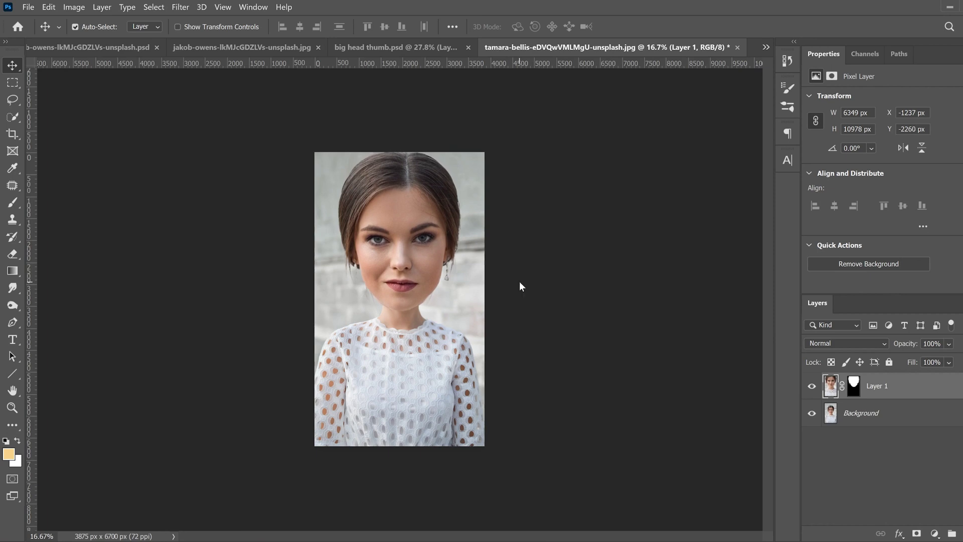